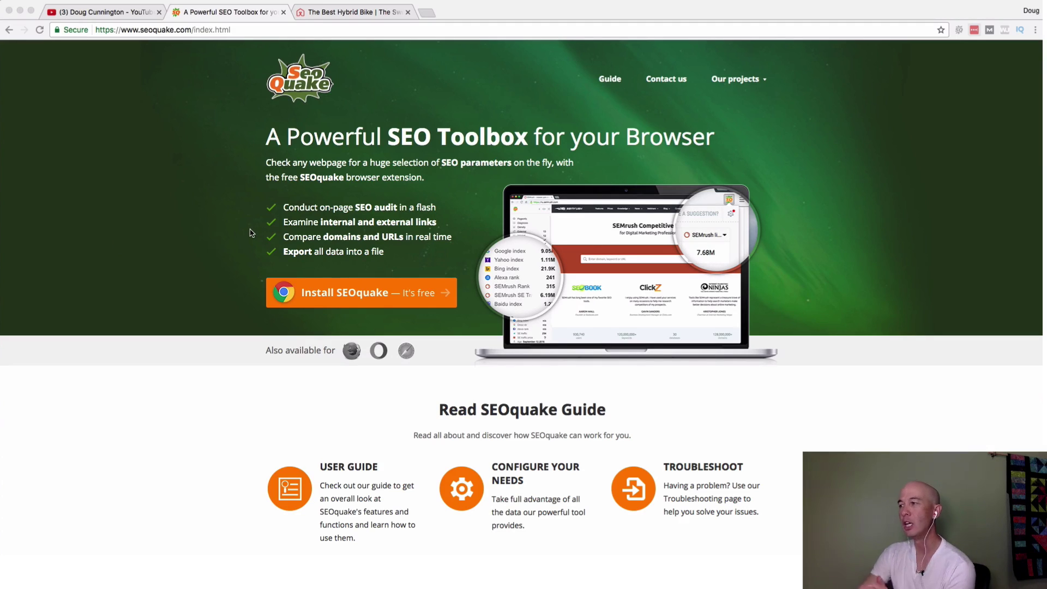
scroll(247, 240, down, 1)
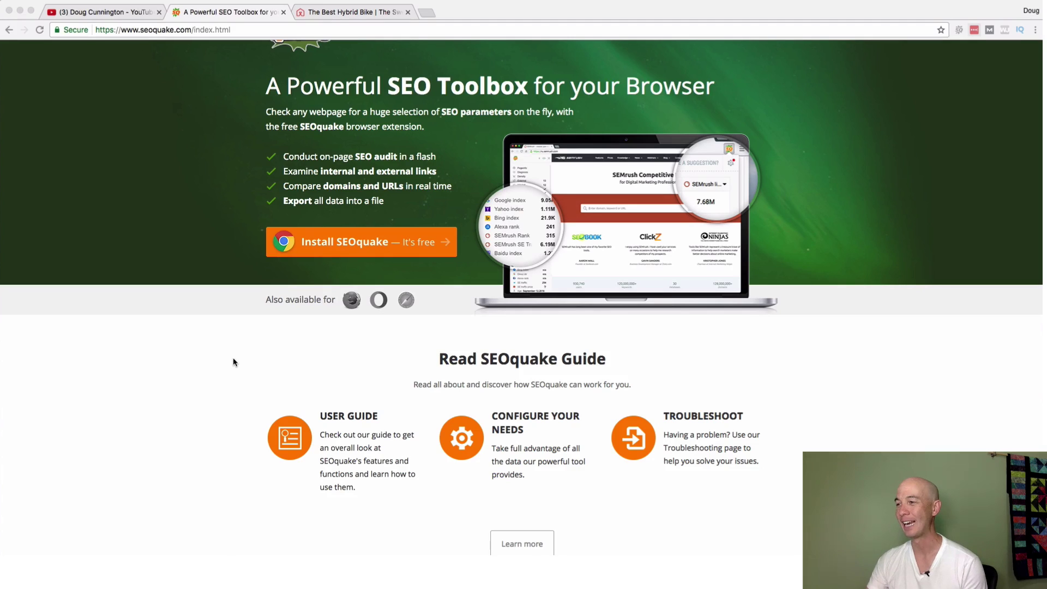
Step: Scroll the SEOquake homepage down to the 3,000,000 downloads section and its sample SEO panel
scroll(396, 323, up, 1)
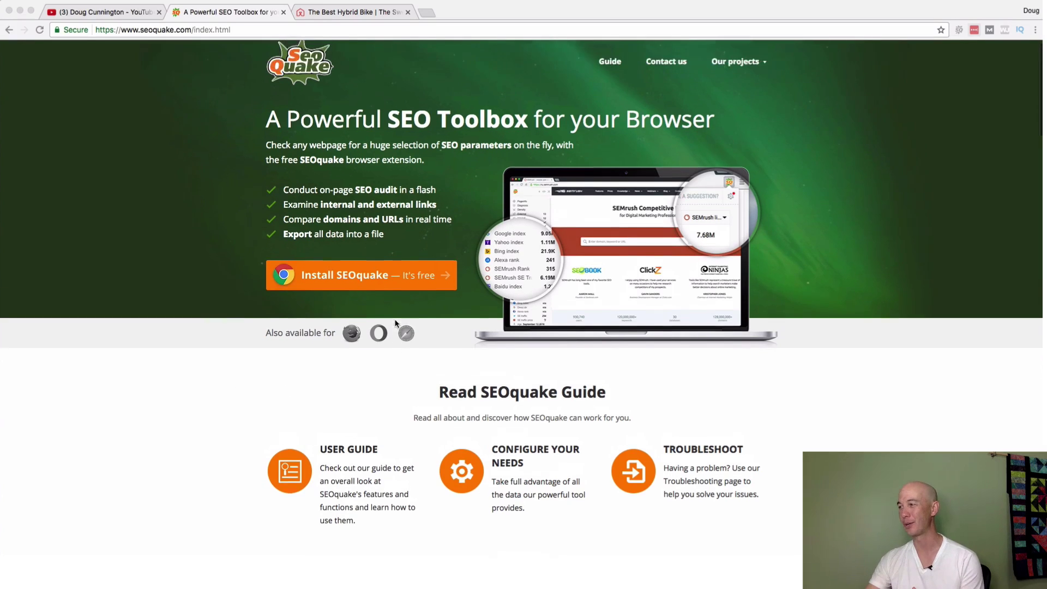
scroll(395, 323, down, 3)
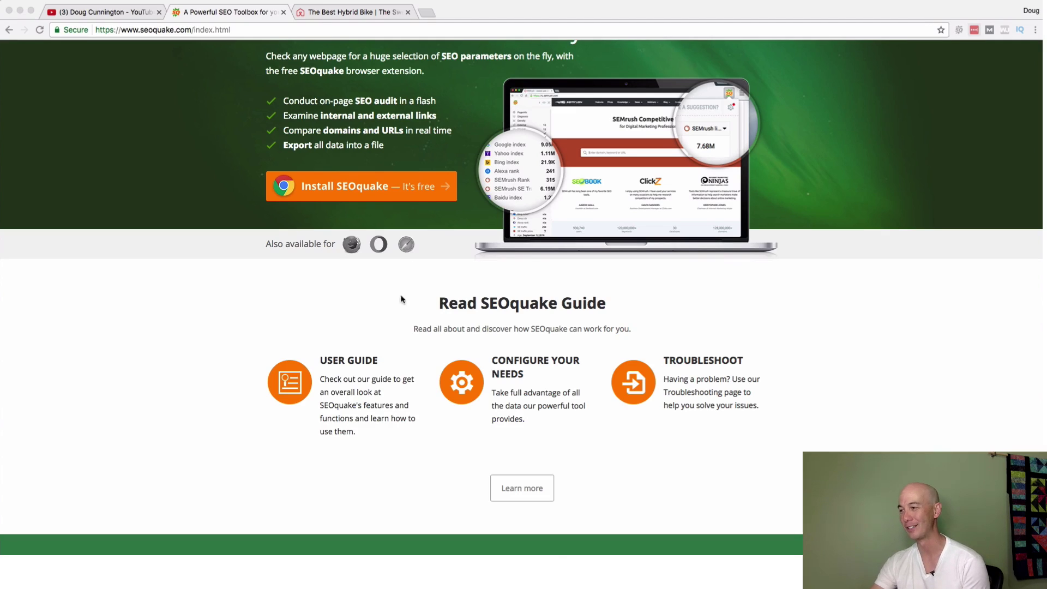
scroll(327, 297, down, 3)
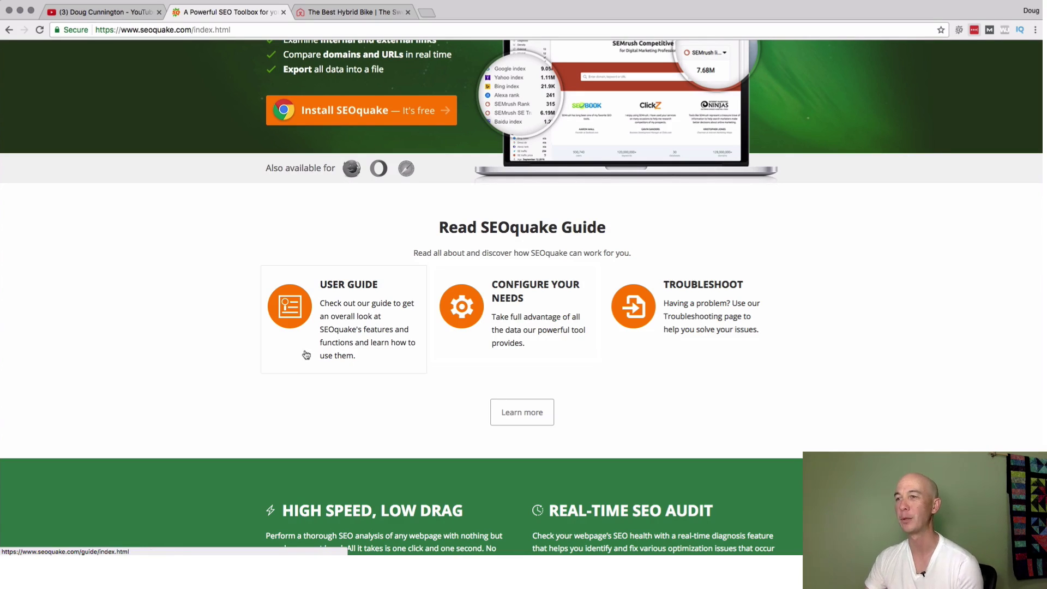
scroll(396, 420, down, 3)
scroll(396, 420, down, 4)
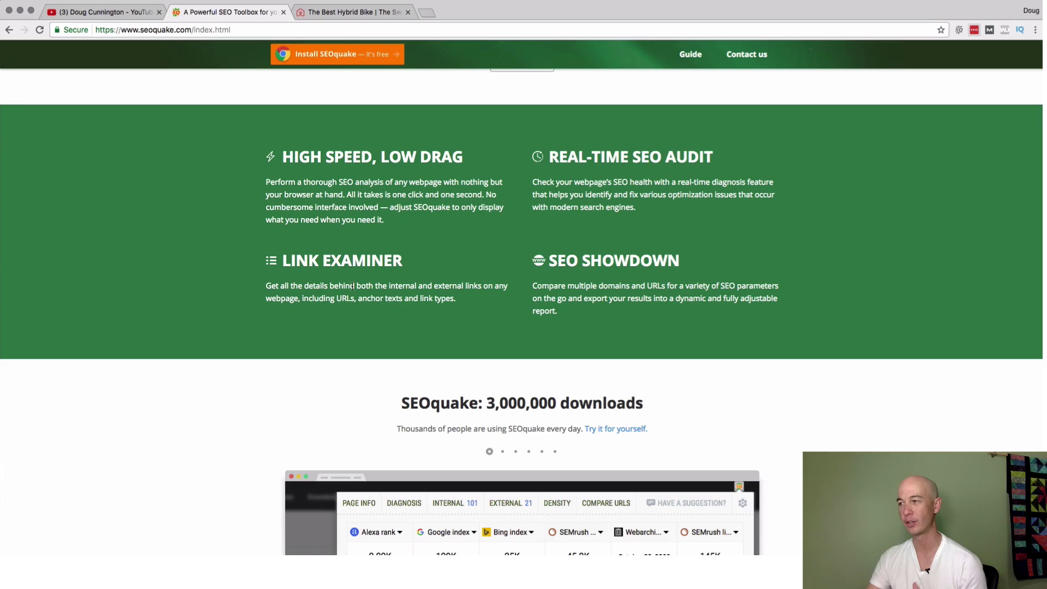
scroll(162, 302, down, 5)
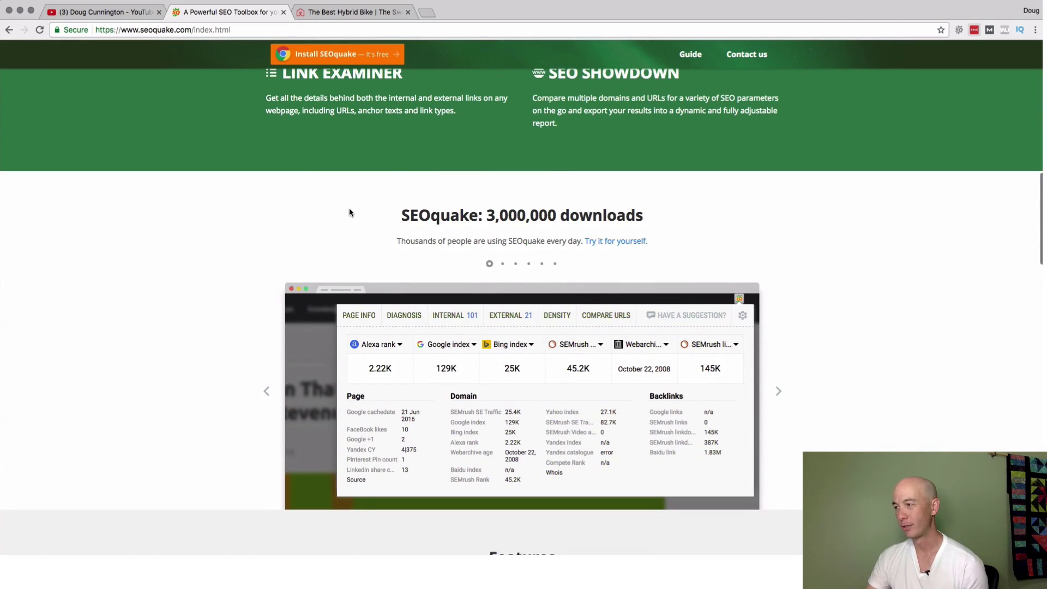
scroll(148, 299, down, 2)
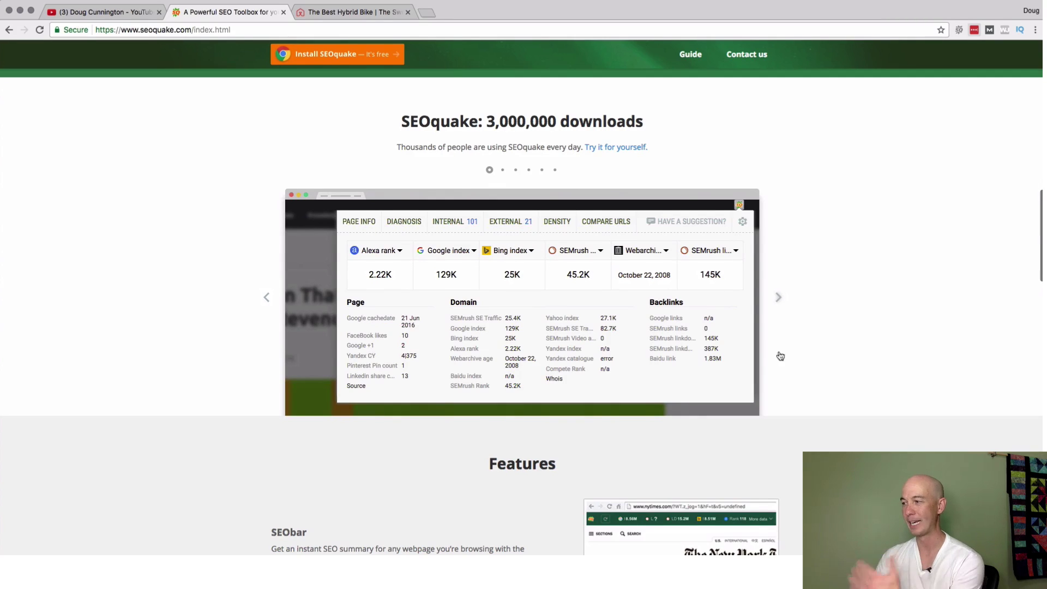
Step: Page through the slides: search overlay, SEObar, Page SEO Audit, Keyword Density and Internal Links
click(779, 299)
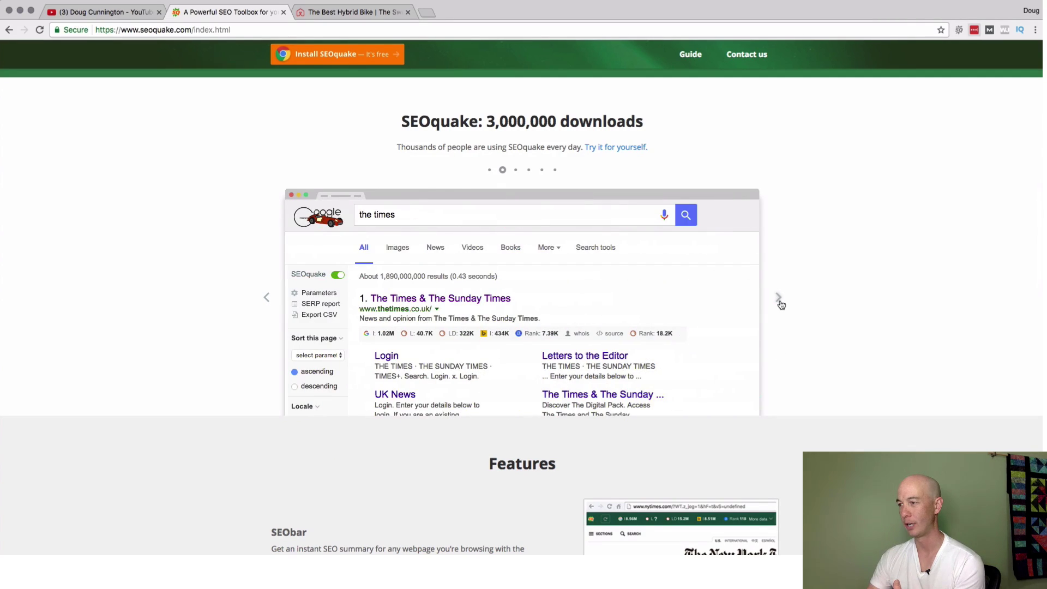
click(265, 298)
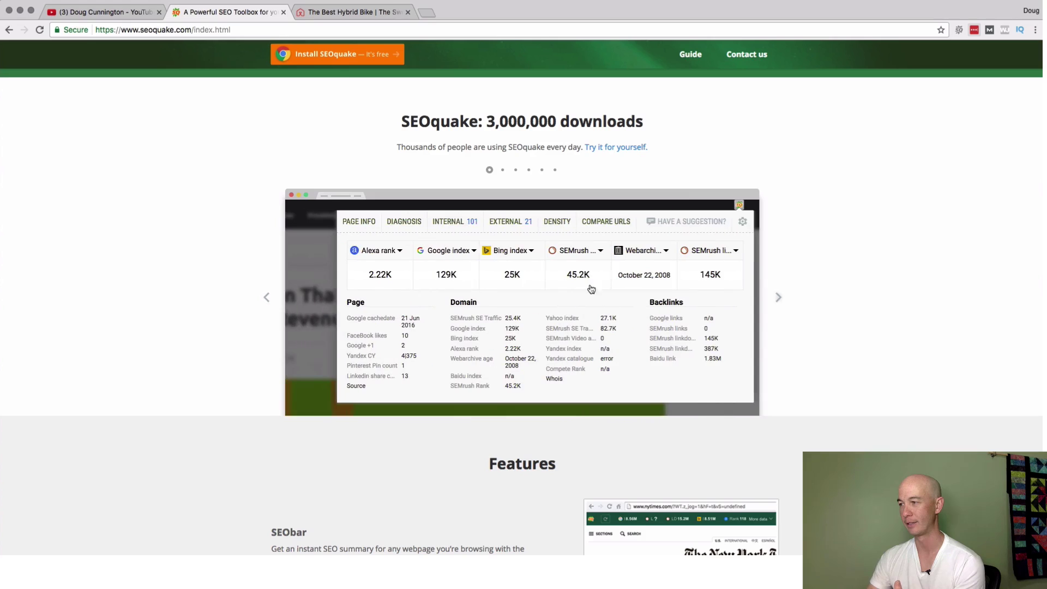
click(779, 299)
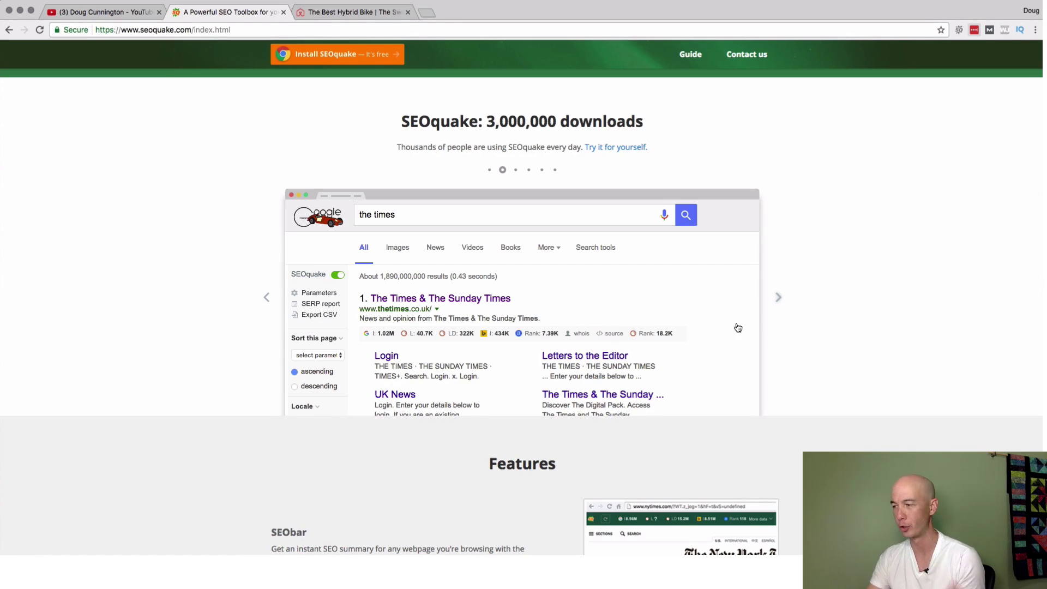
click(777, 300)
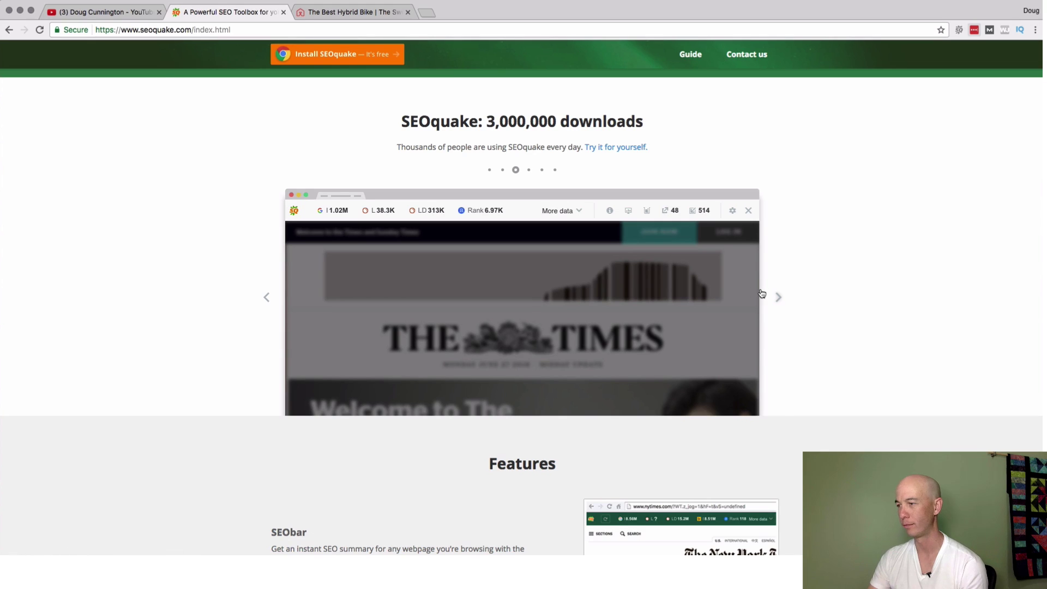
click(779, 297)
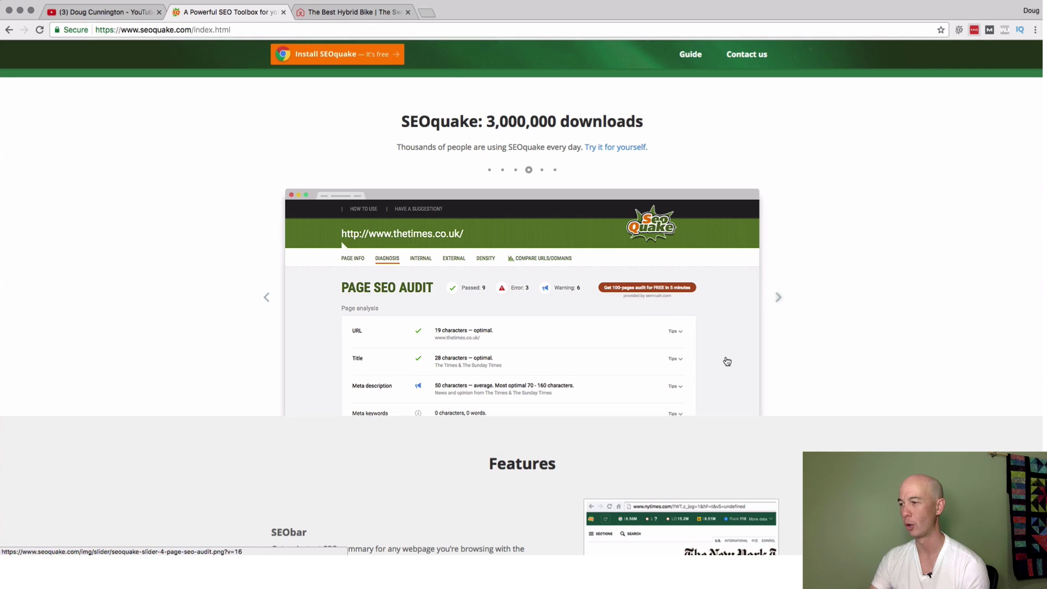
click(779, 298)
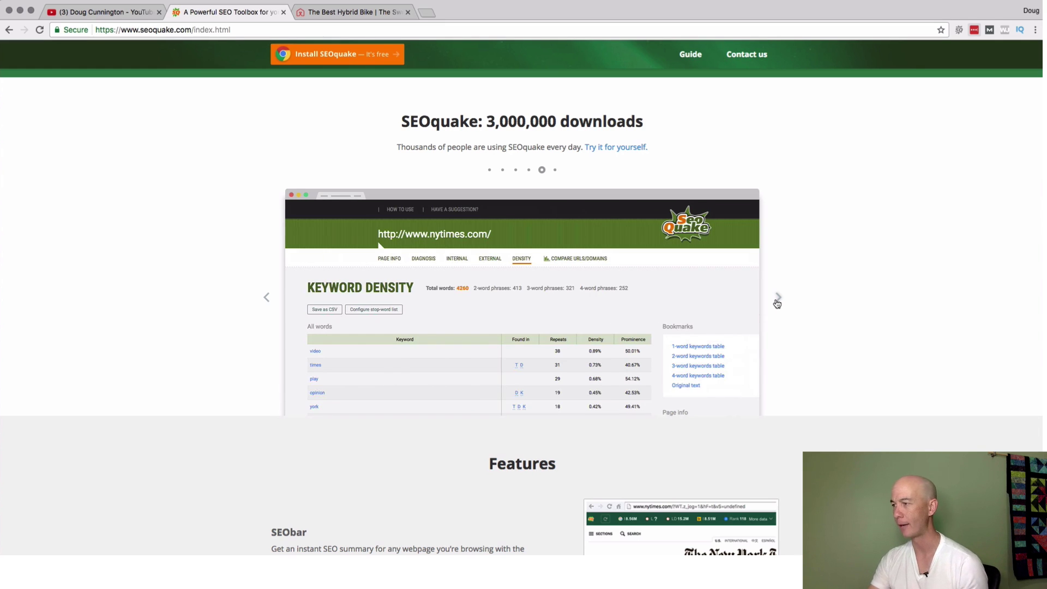
click(777, 303)
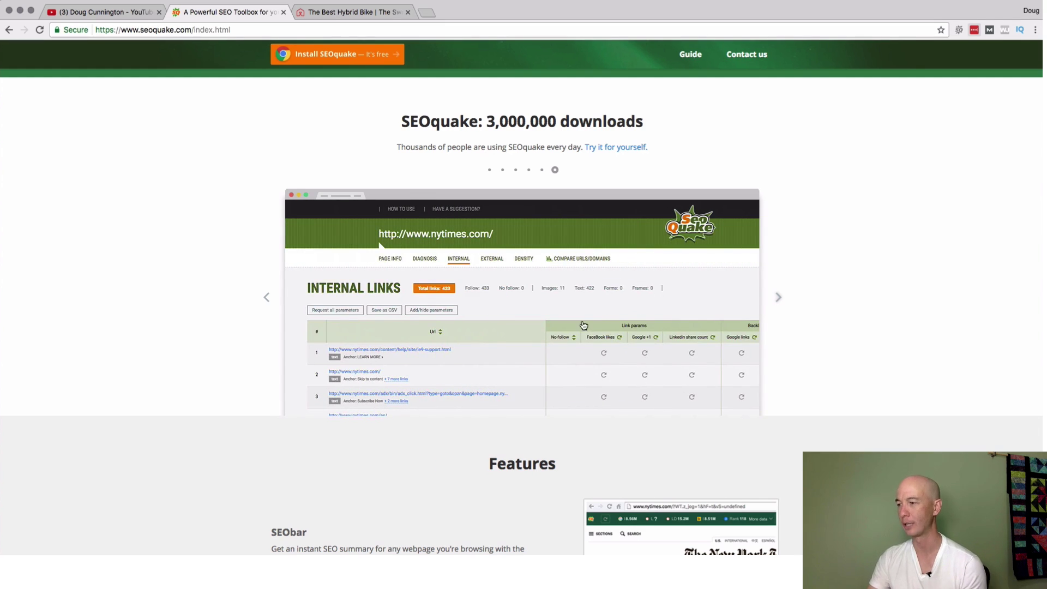
Step: Step back to the Page SEO Audit slide, then forward to the nytimes.com Keyword Density sample
scroll(320, 326, down, 2)
scroll(253, 284, down, 2)
scroll(249, 240, up, 3)
click(266, 275)
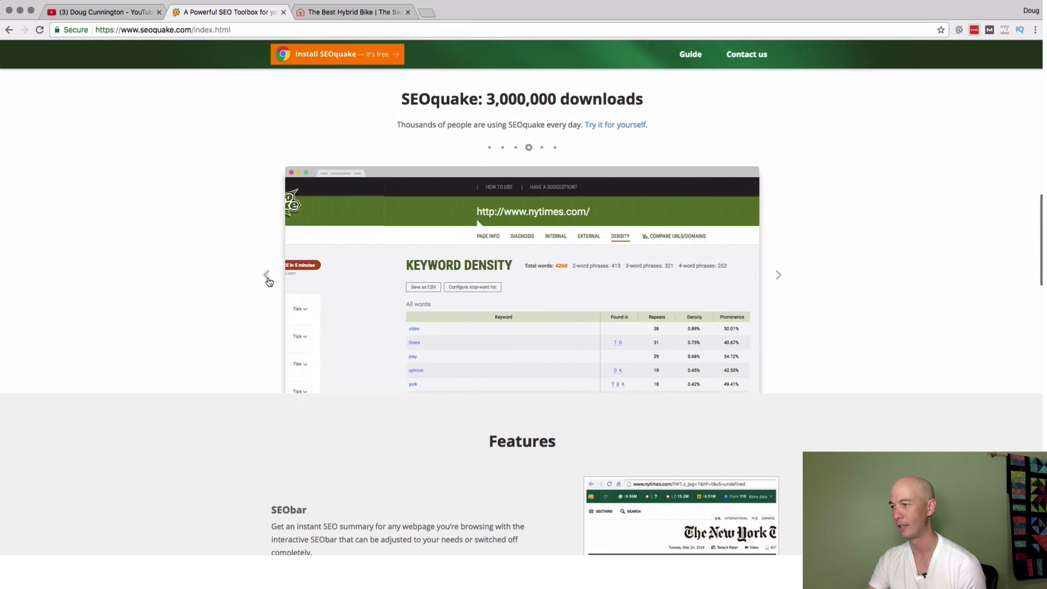
click(268, 278)
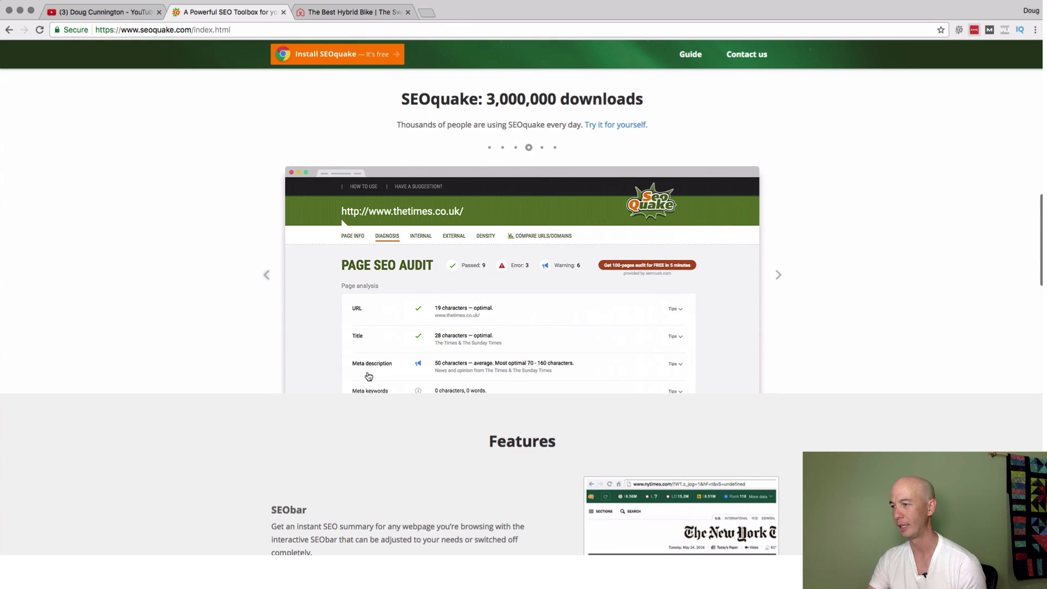
click(779, 277)
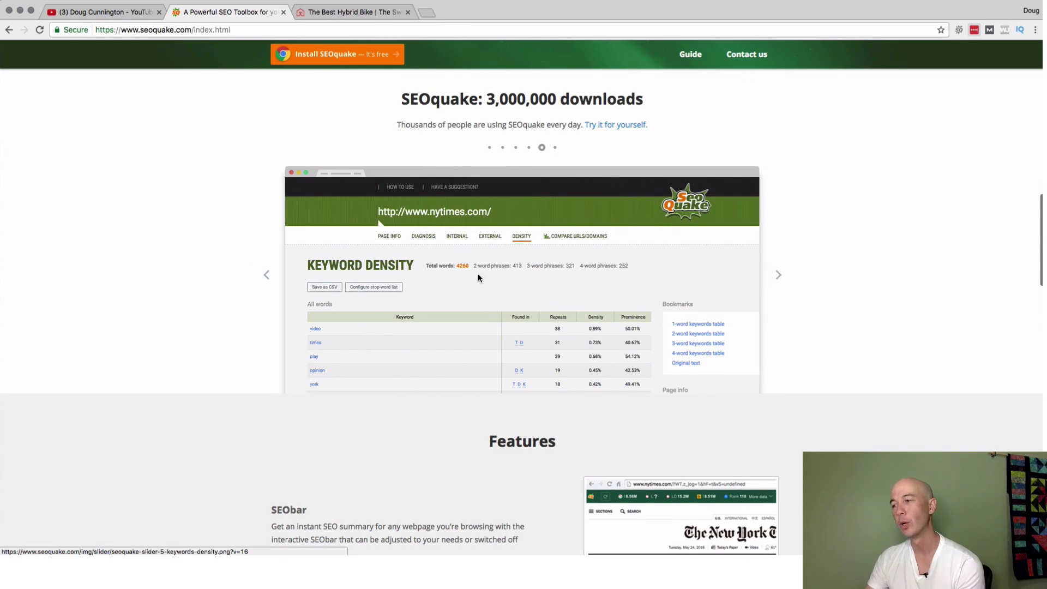
Step: Scroll through the Features list to the 'Join 300,000+ users' call, contact form and footer
scroll(187, 299, down, 5)
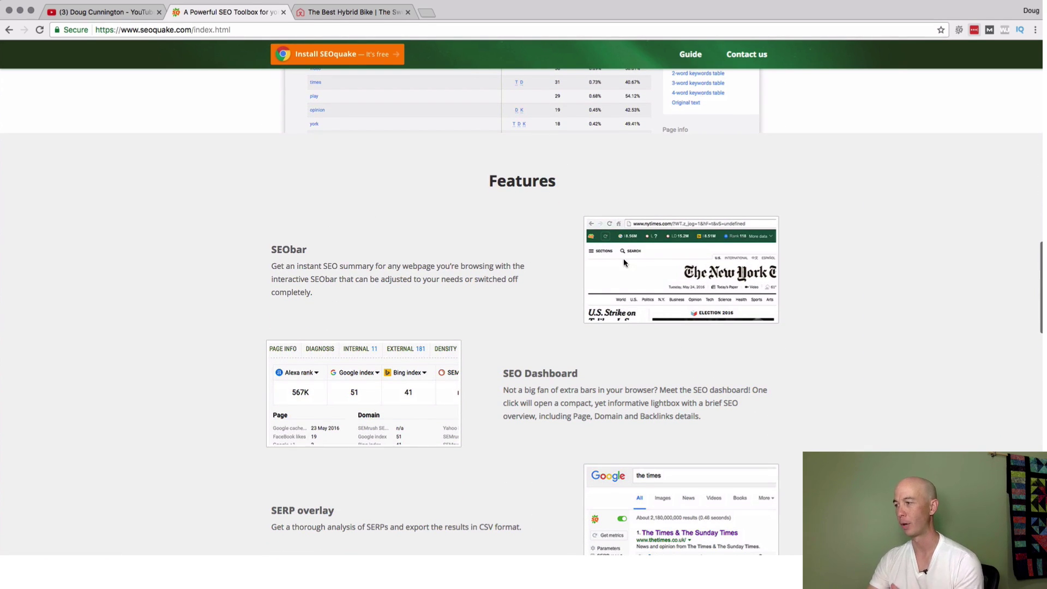
scroll(458, 331, down, 3)
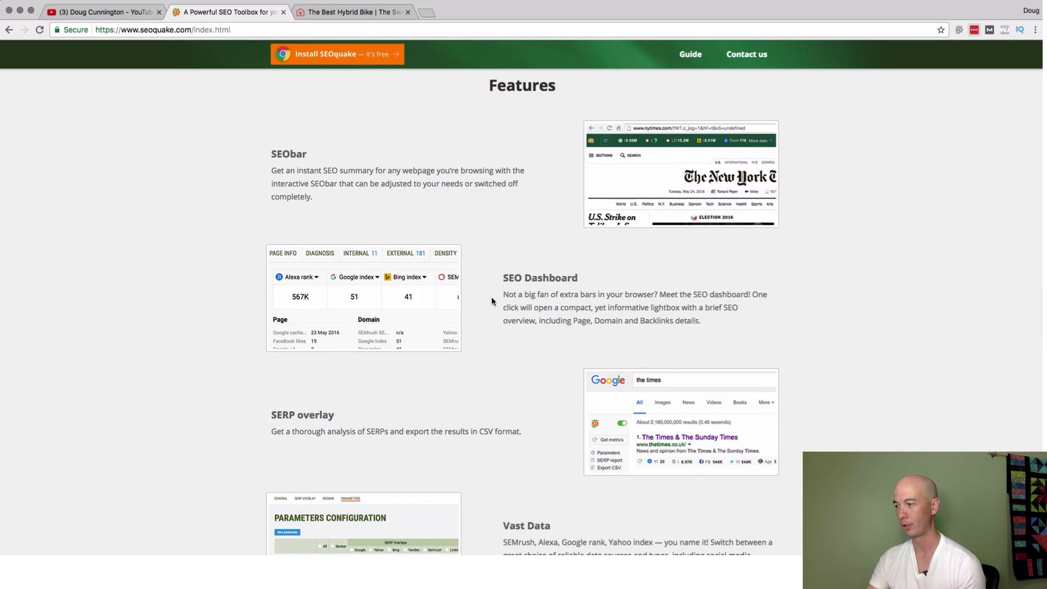
scroll(492, 301, down, 4)
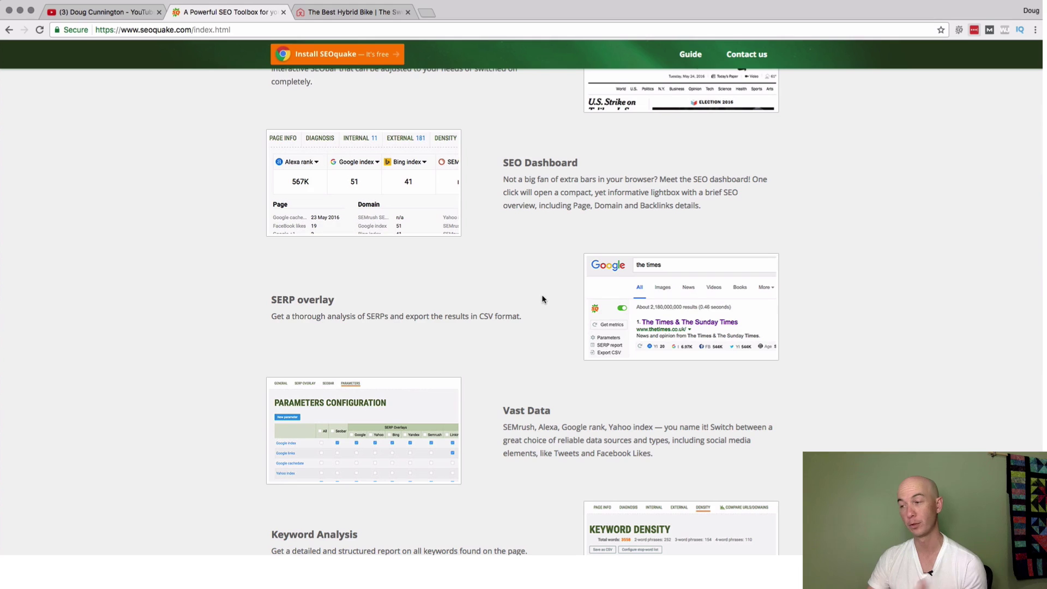
scroll(510, 305, down, 6)
scroll(510, 306, down, 1)
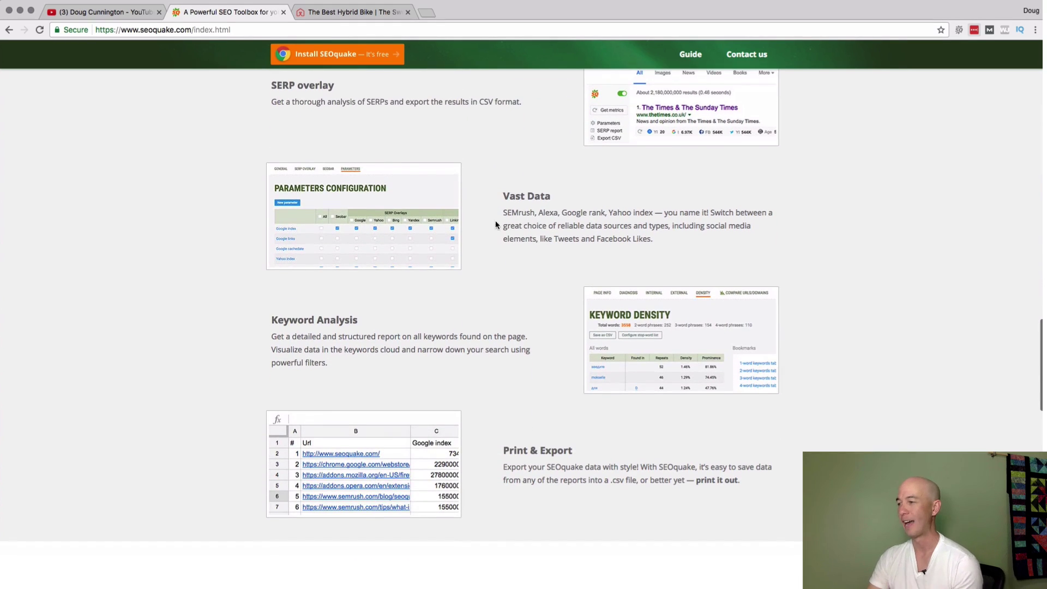
scroll(500, 302, down, 4)
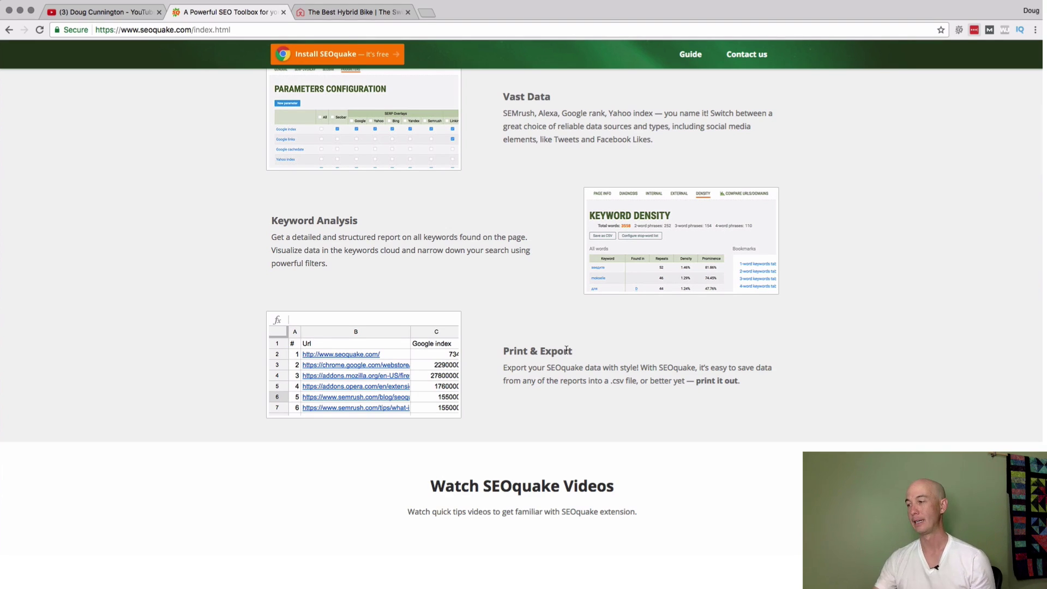
scroll(510, 355, down, 12)
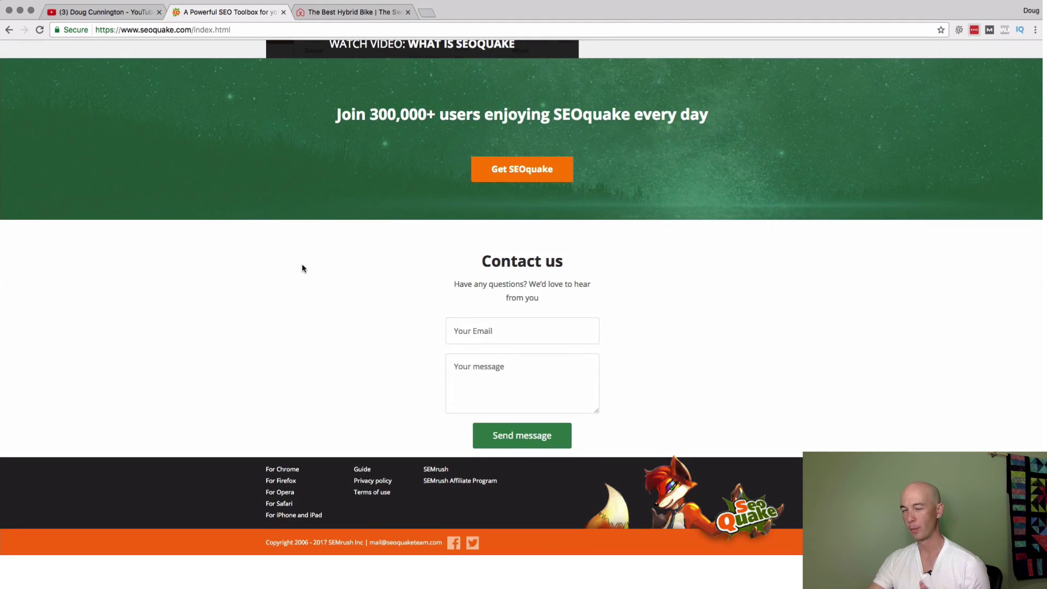
Step: Switch to the 'Best Hybrid Bike' review tab and open SEOquake's overview: 78 internal, 134 external links
click(348, 12)
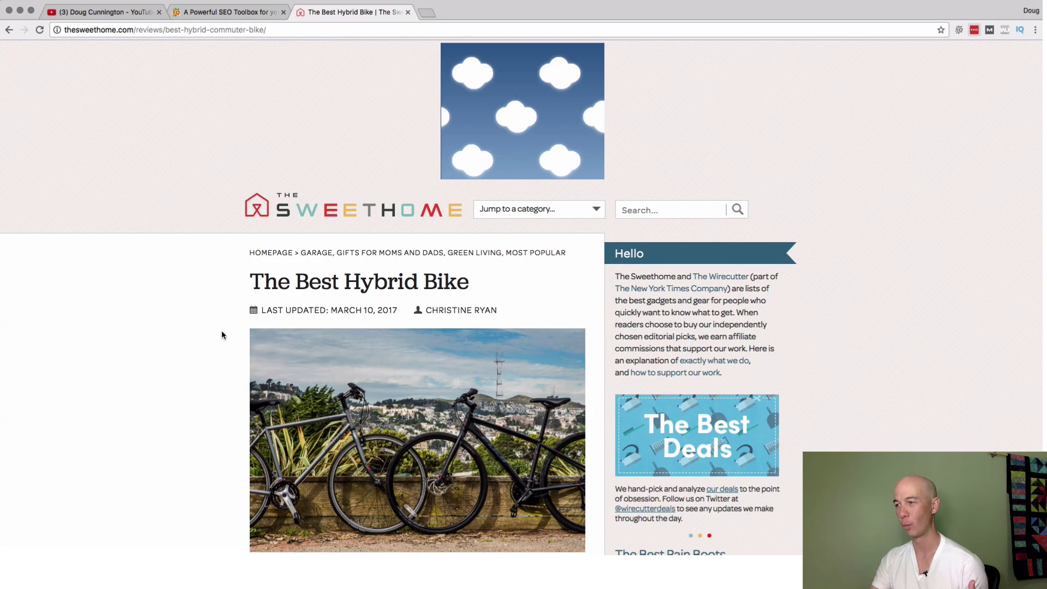
scroll(221, 331, down, 2)
scroll(221, 332, down, 2)
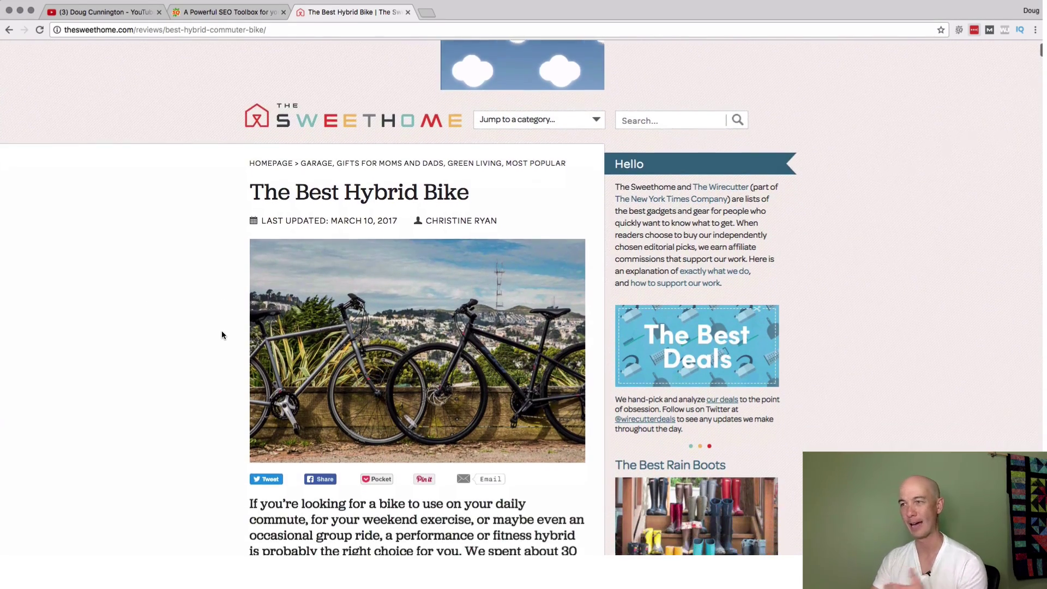
scroll(222, 332, up, 4)
scroll(222, 332, down, 5)
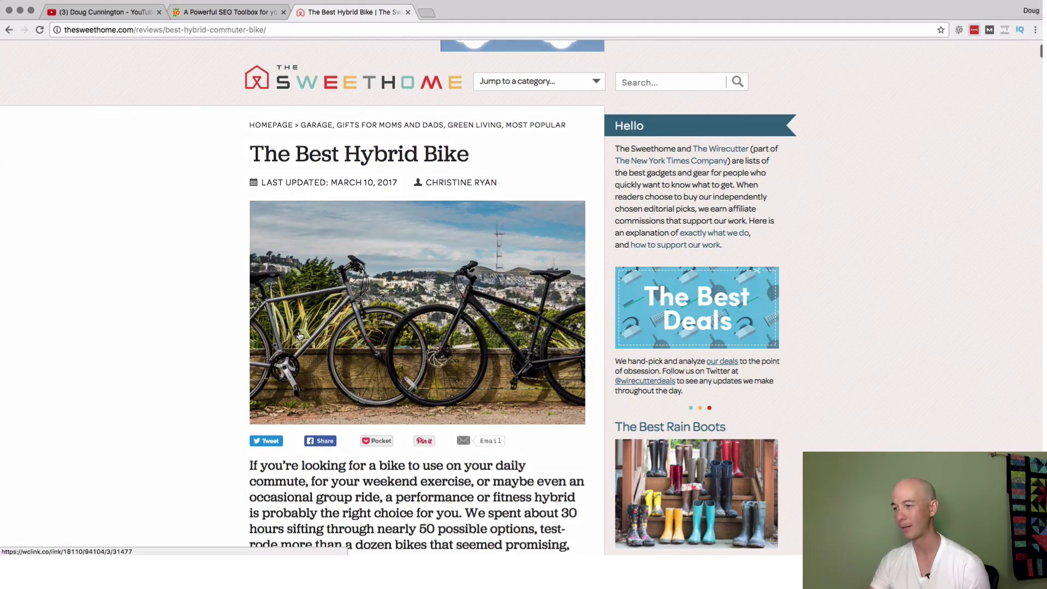
scroll(103, 337, down, 7)
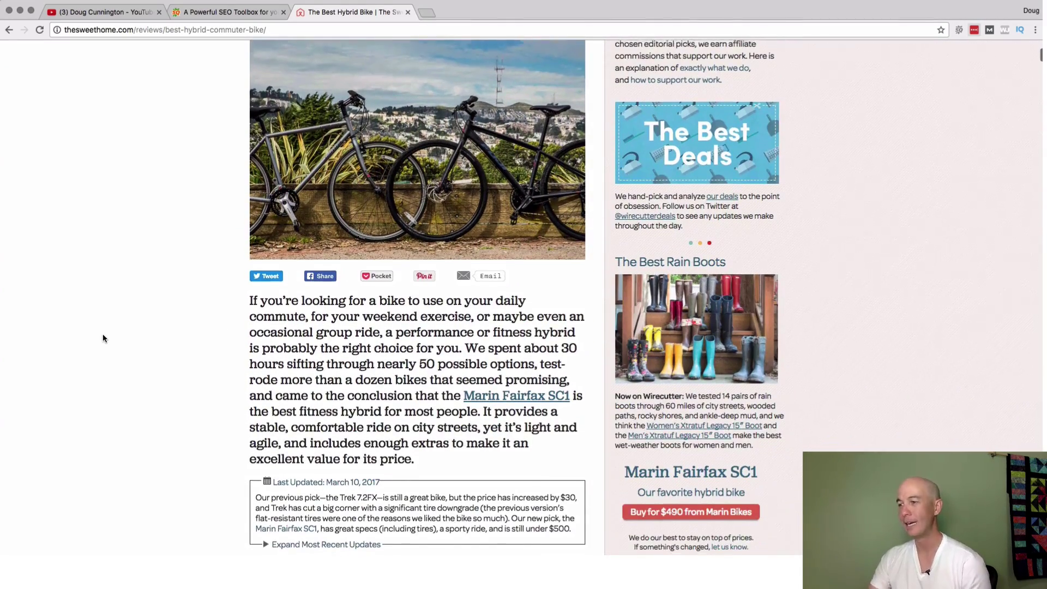
scroll(103, 338, up, 1)
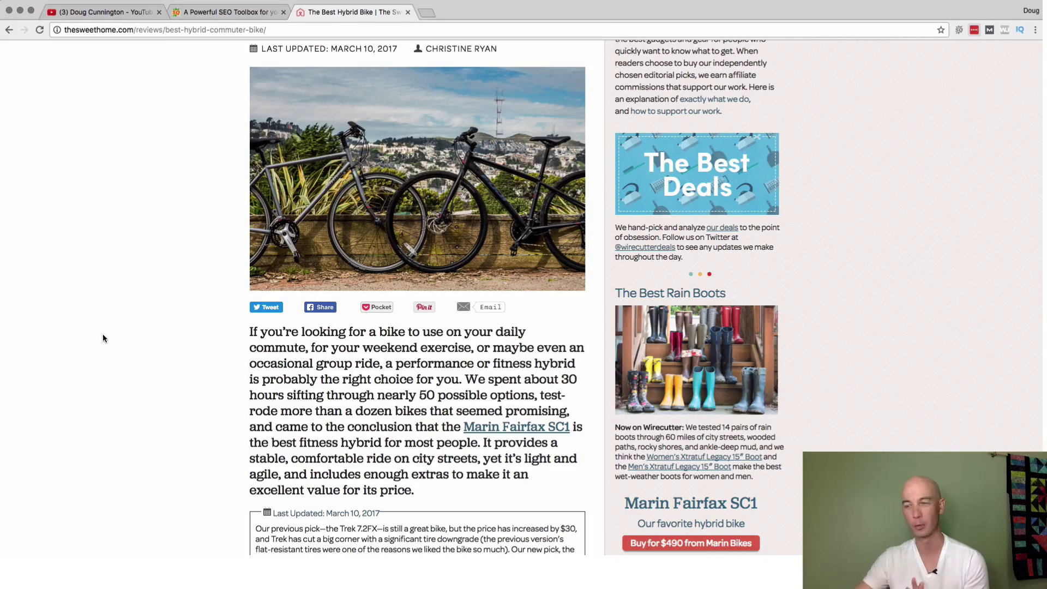
scroll(191, 376, up, 1)
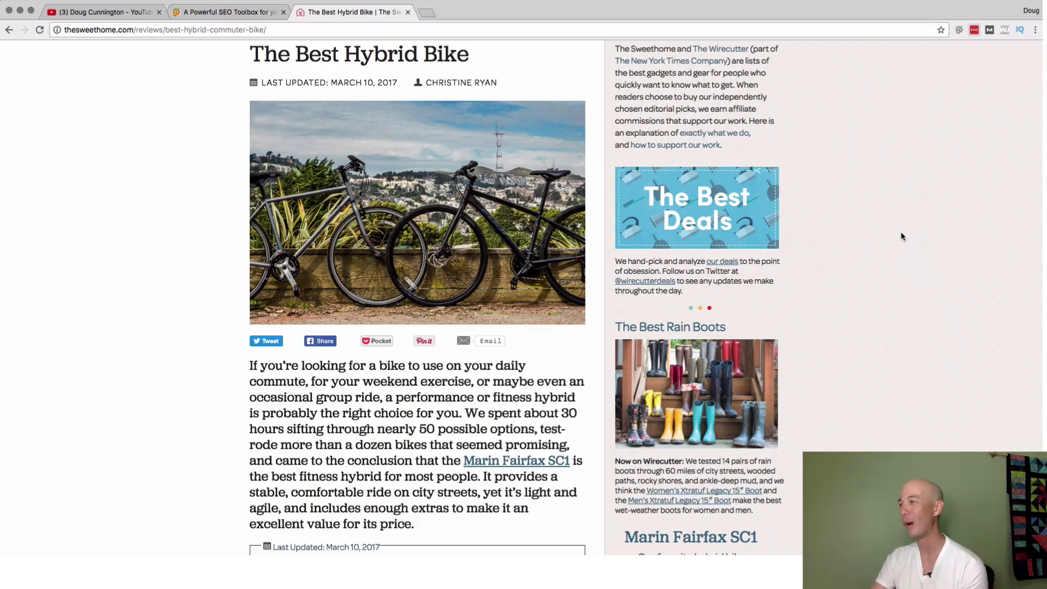
click(956, 33)
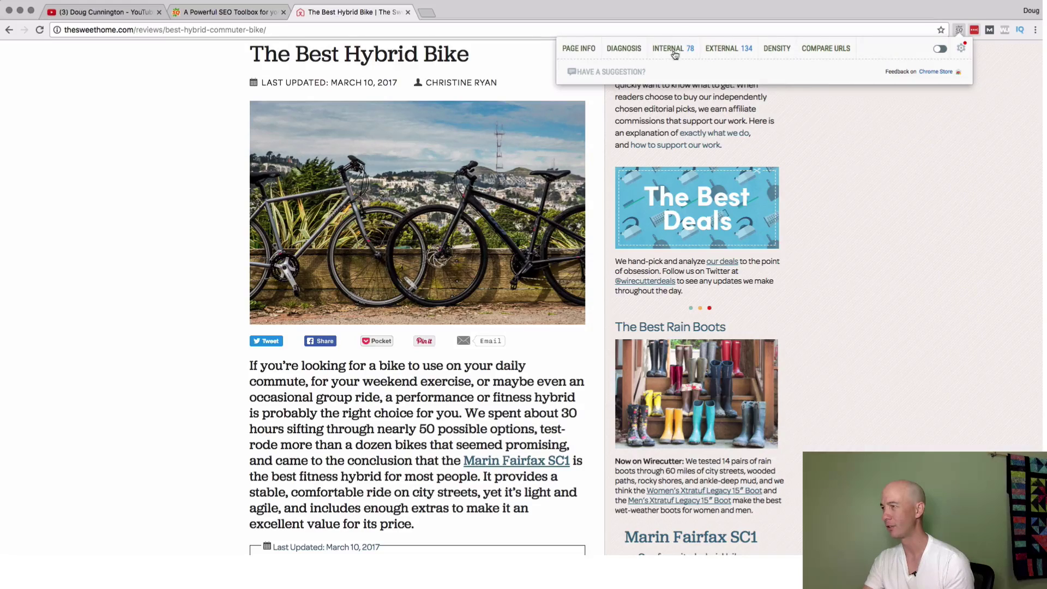
Step: Open the Page Info report and highlight the review's title, meta description and 78 internal links
click(592, 55)
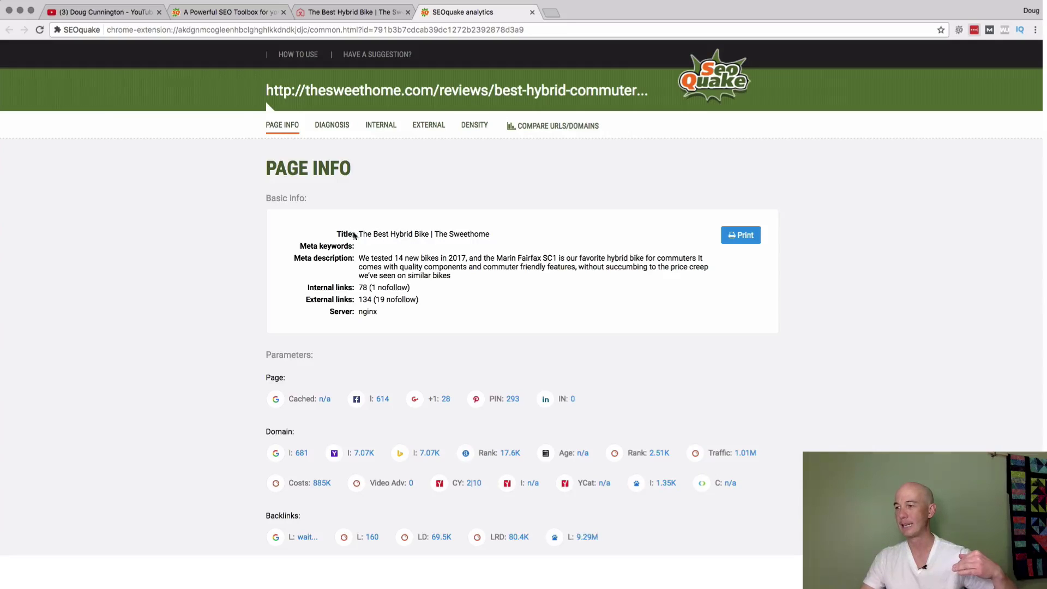
scroll(355, 240, down, 2)
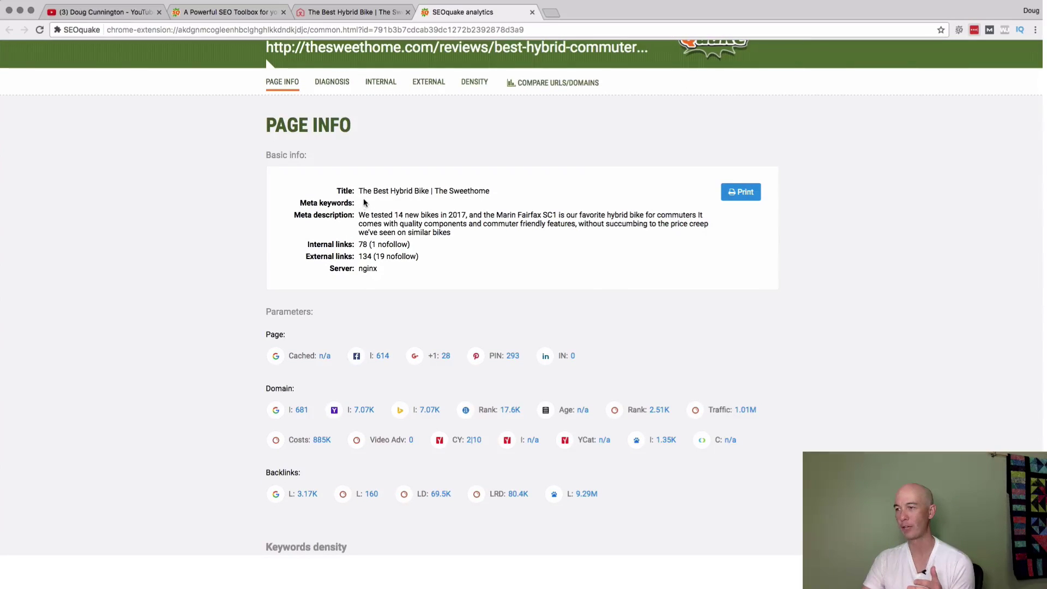
drag(385, 194, 462, 192)
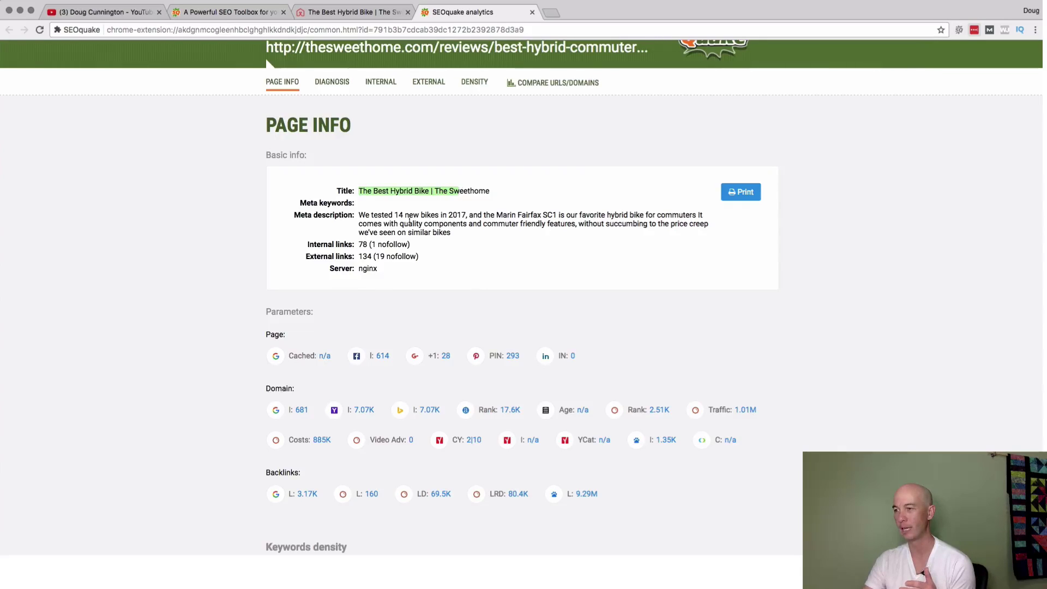
click(349, 208)
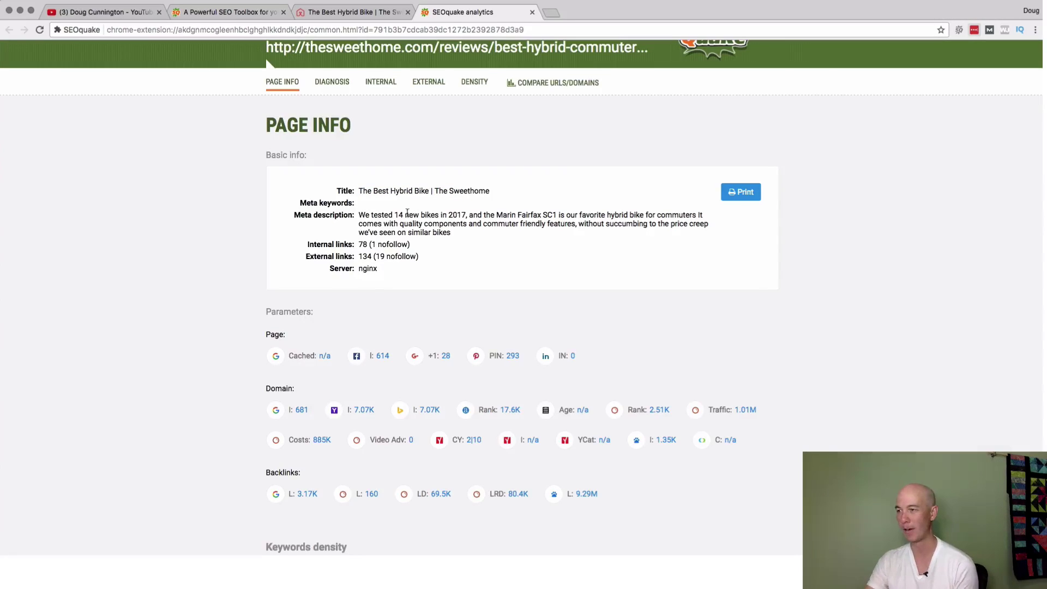
drag(359, 219, 463, 232)
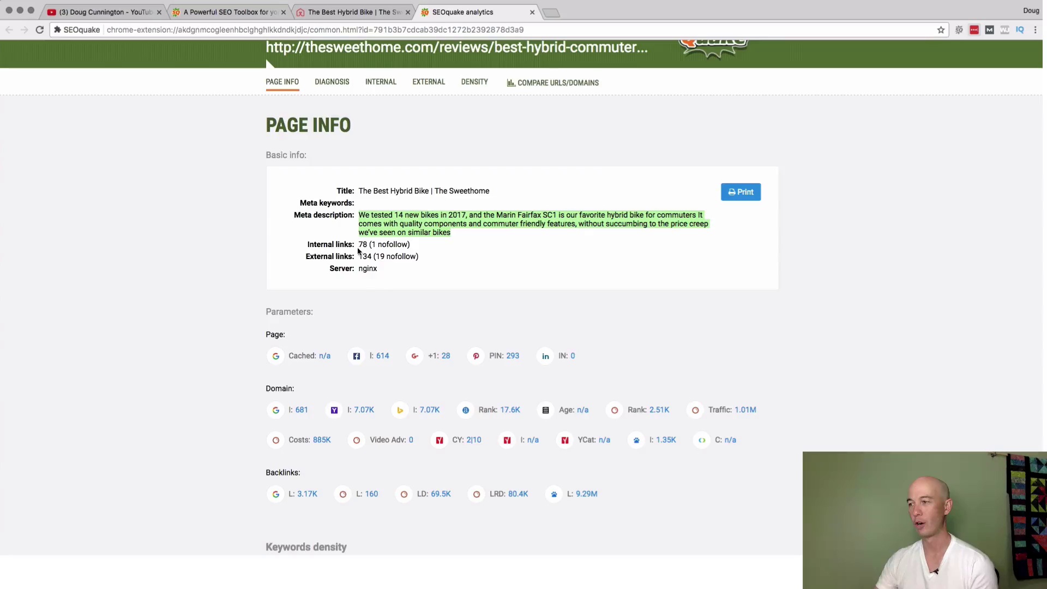
drag(360, 246, 373, 245)
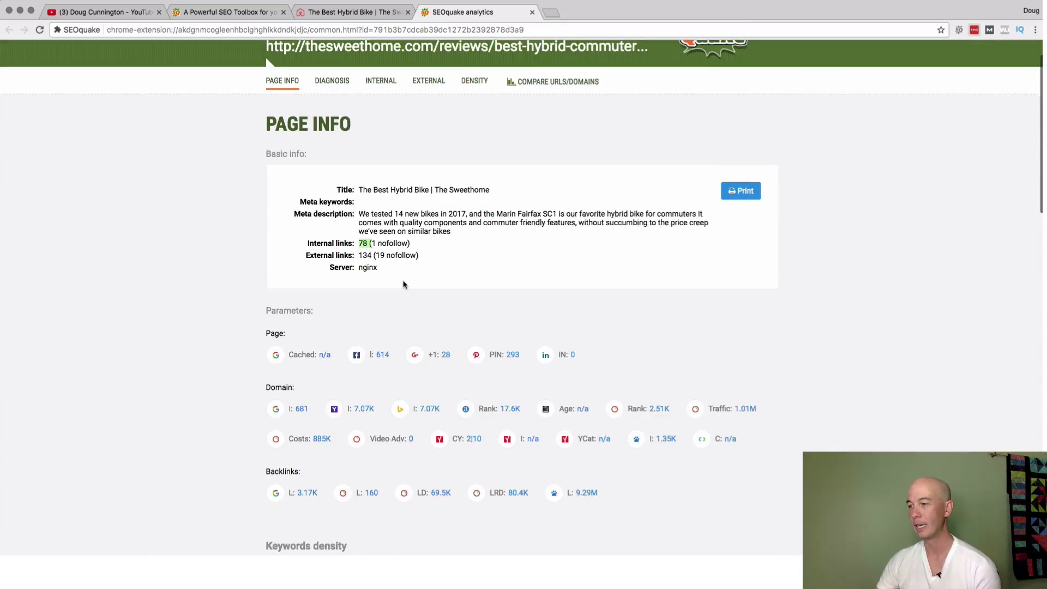
Step: Scroll through the report's link counts, domain metrics and keyword density tables
scroll(403, 284, down, 5)
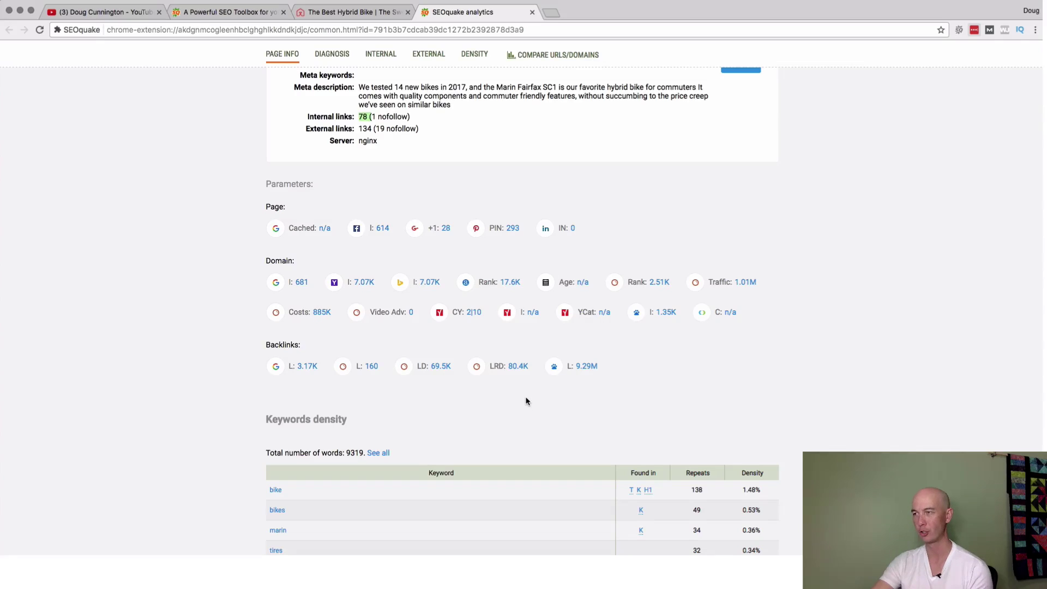
scroll(513, 398, down, 5)
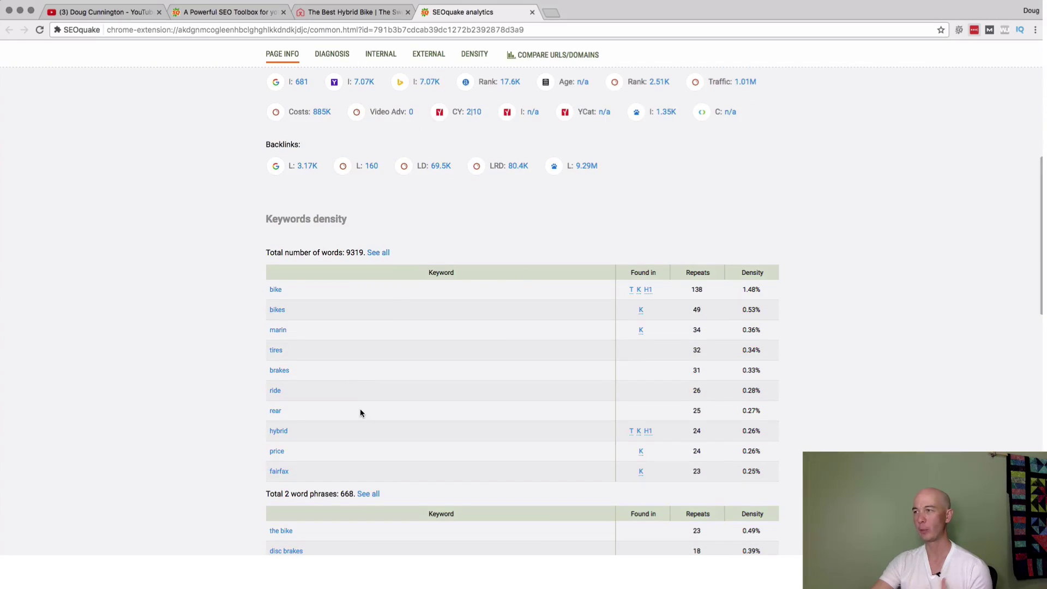
scroll(360, 413, down, 10)
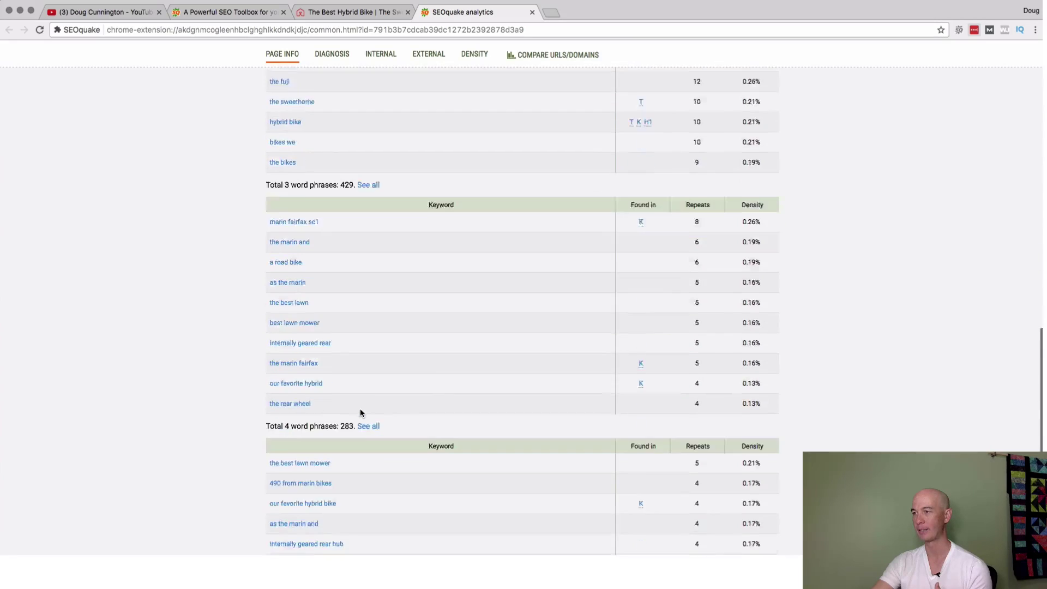
scroll(360, 413, down, 4)
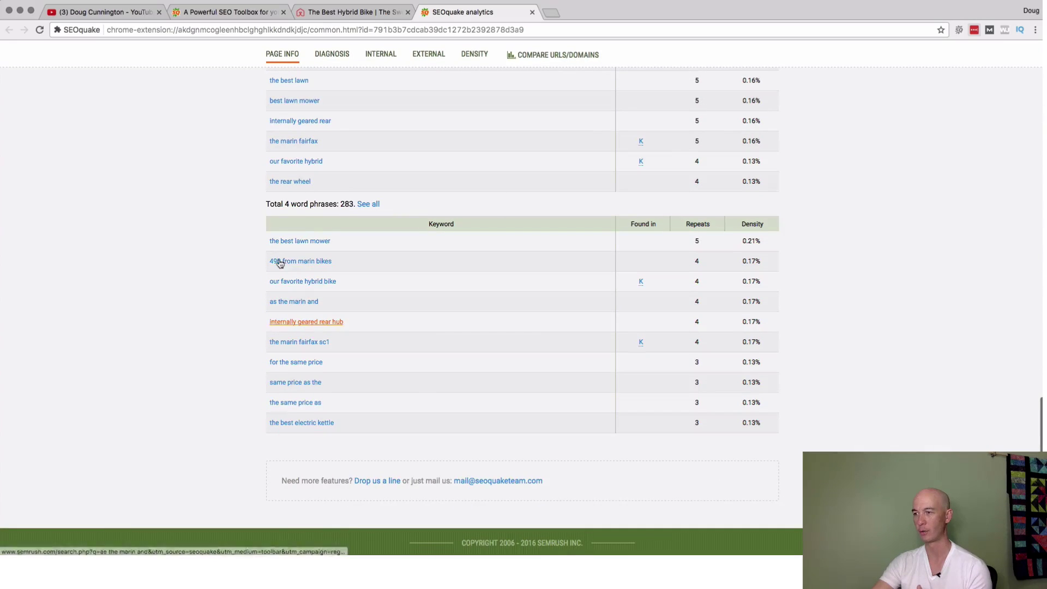
scroll(286, 221, up, 3)
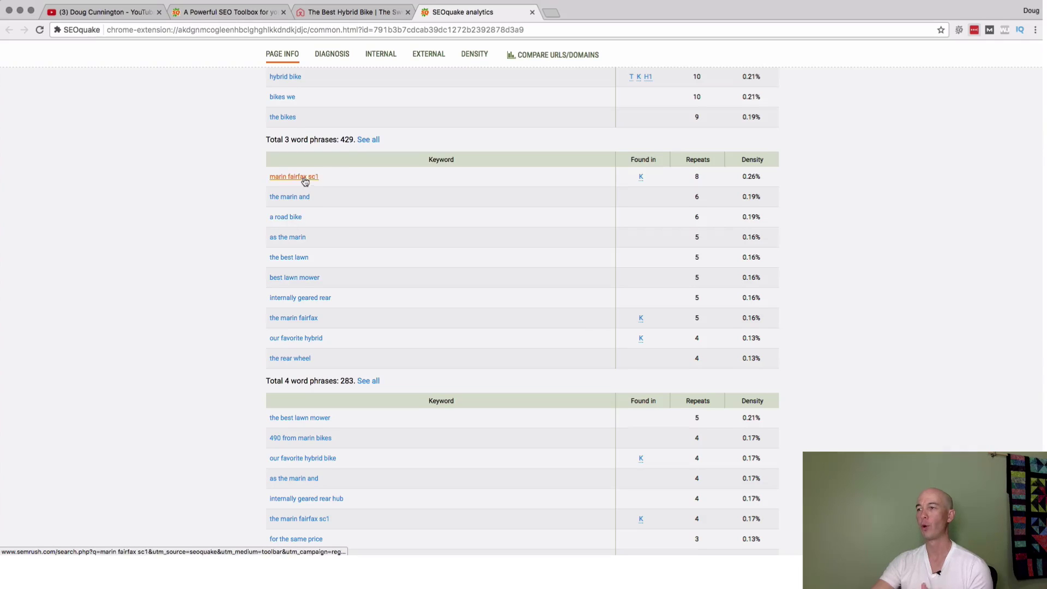
scroll(332, 172, down, 1)
scroll(334, 173, down, 3)
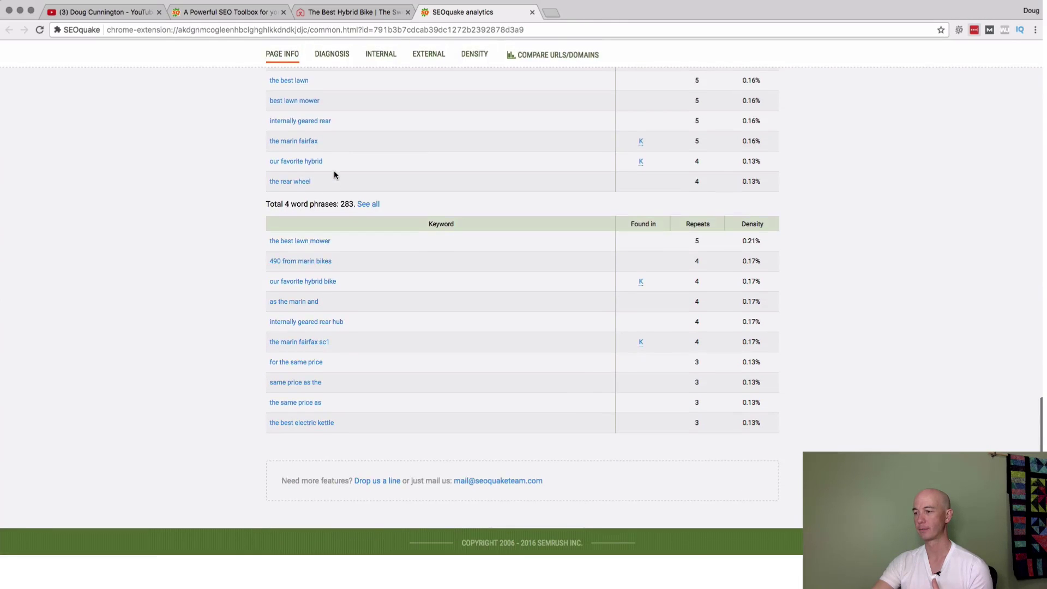
scroll(334, 173, up, 15)
scroll(334, 174, up, 5)
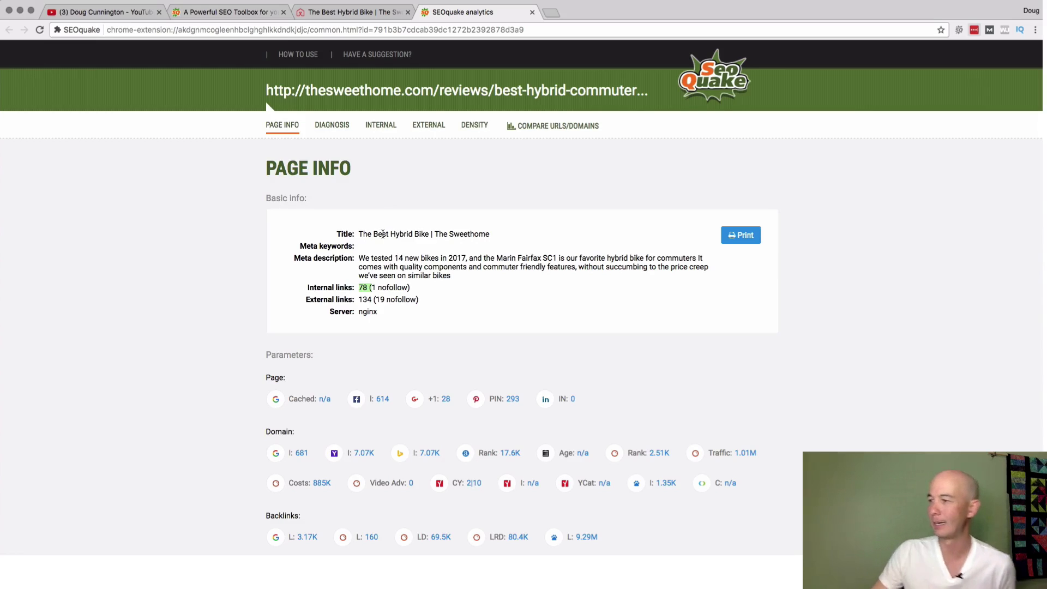
Step: Open the Diagnosis audit and review its 16 passed checks, 3 errors and 3 warnings
click(335, 131)
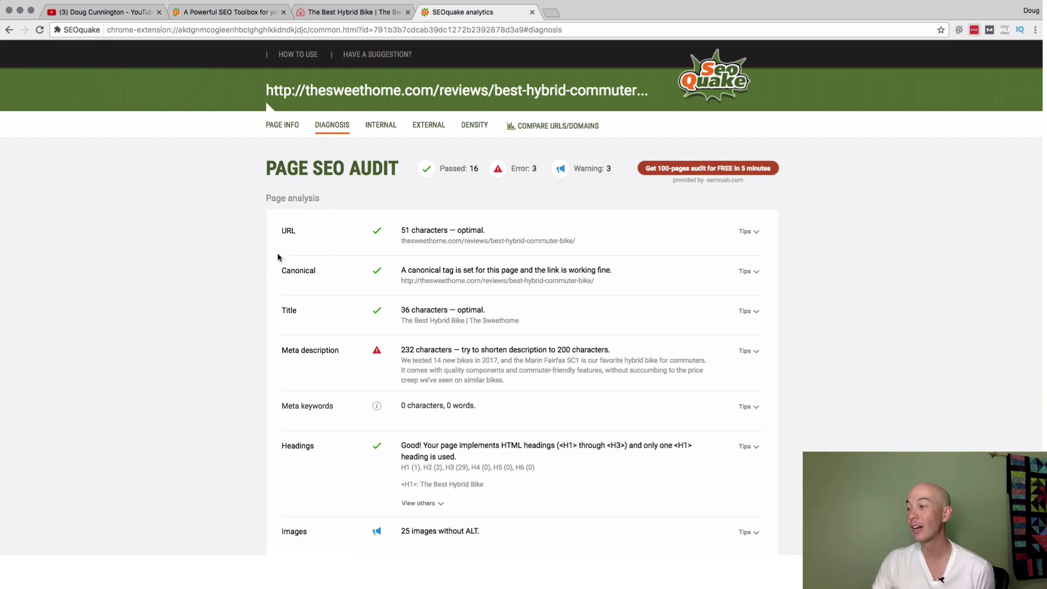
scroll(364, 254, down, 1)
scroll(364, 254, down, 5)
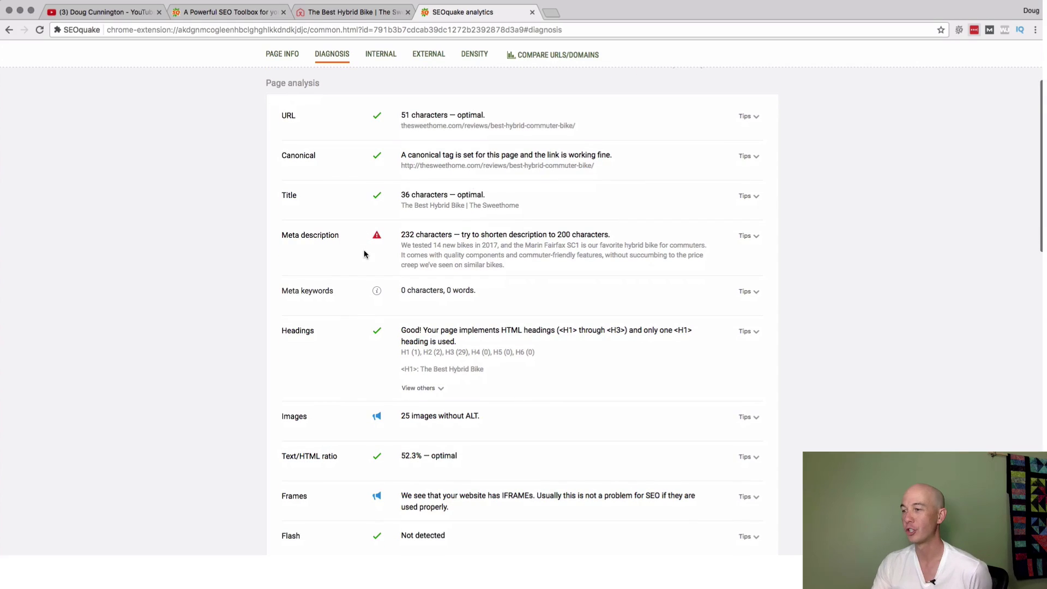
scroll(326, 255, down, 10)
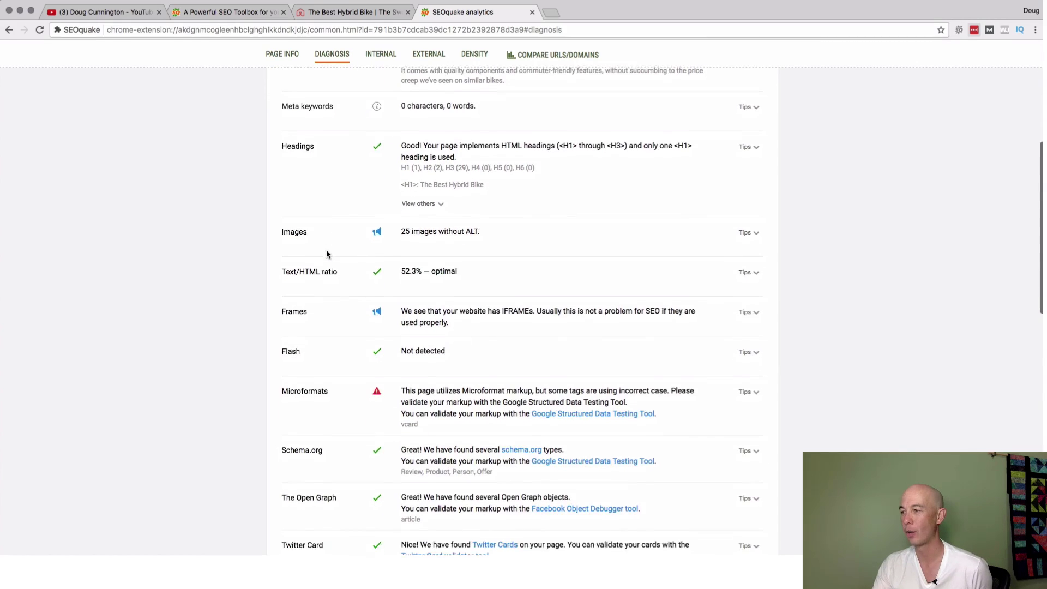
scroll(326, 254, down, 3)
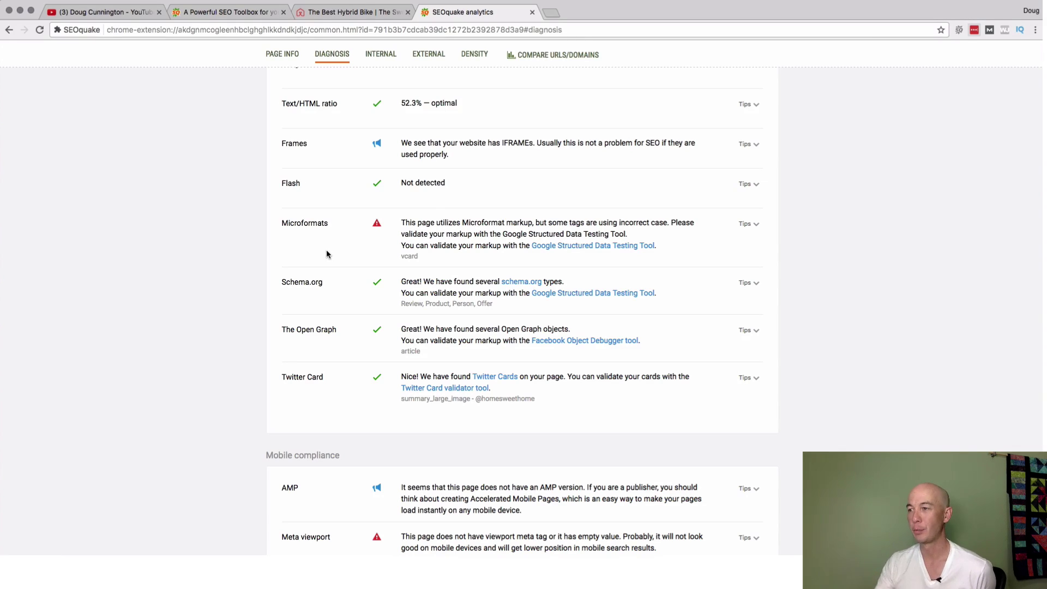
scroll(327, 255, down, 2)
scroll(327, 254, up, 2)
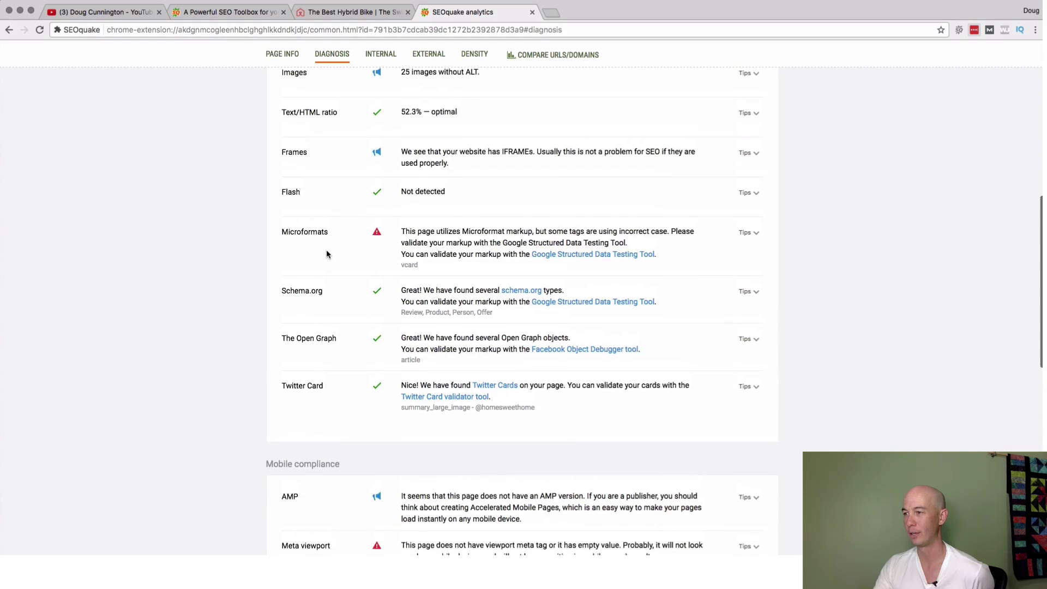
scroll(451, 251, up, 2)
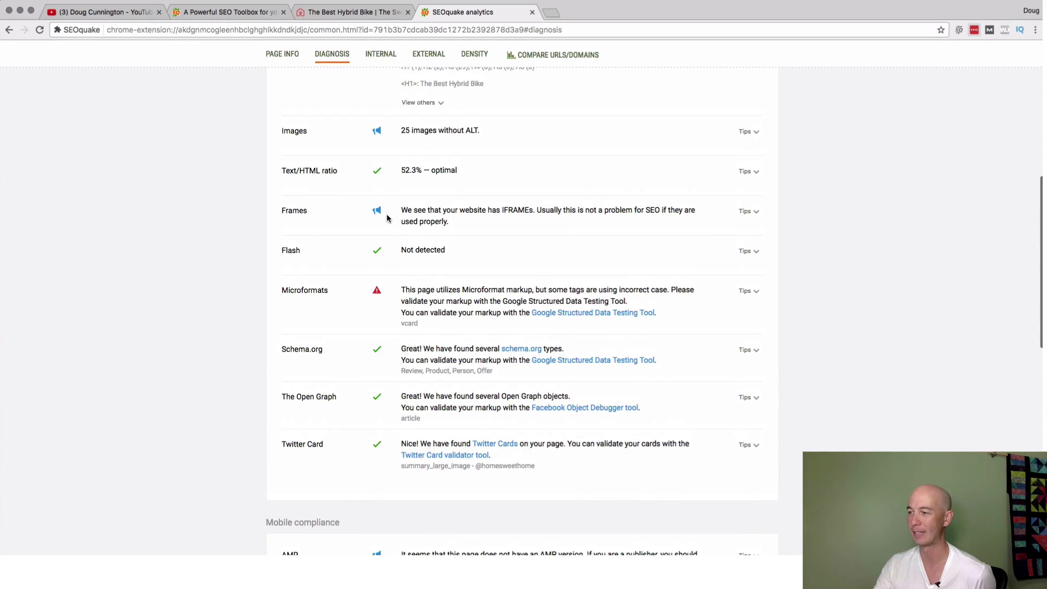
scroll(424, 322, up, 5)
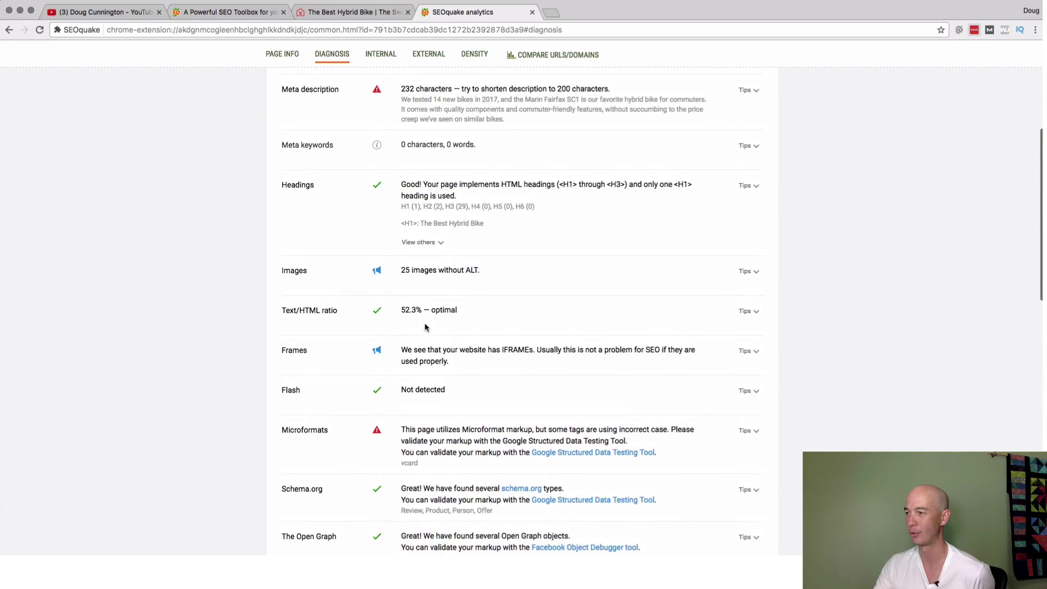
scroll(425, 326, up, 1)
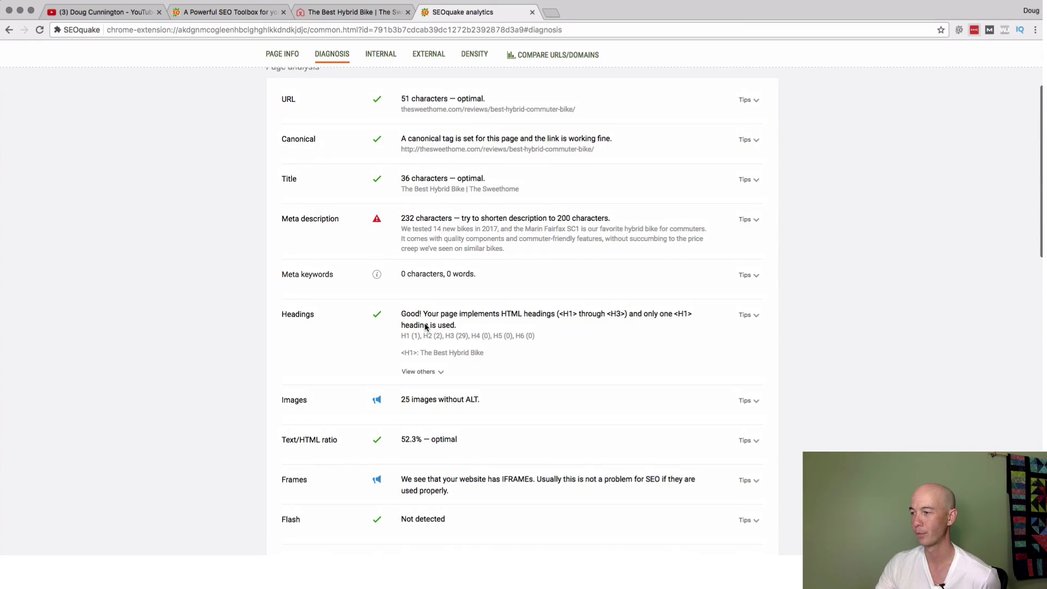
scroll(303, 421, down, 5)
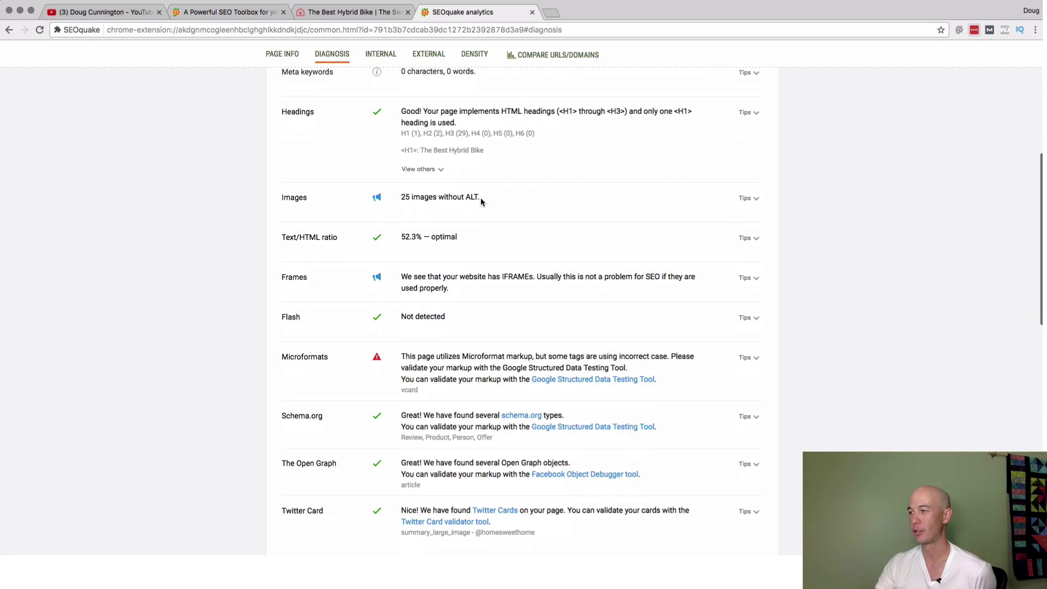
Step: Highlight the Images result flagging 25 images without ALT, then return to the top
drag(481, 200, 428, 198)
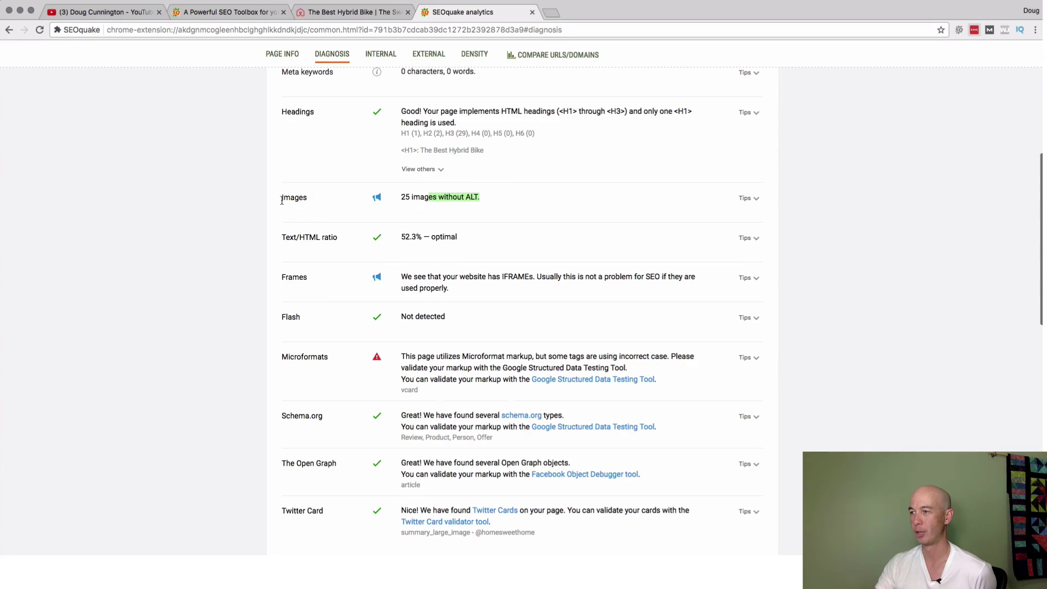
drag(282, 200, 505, 195)
click(490, 208)
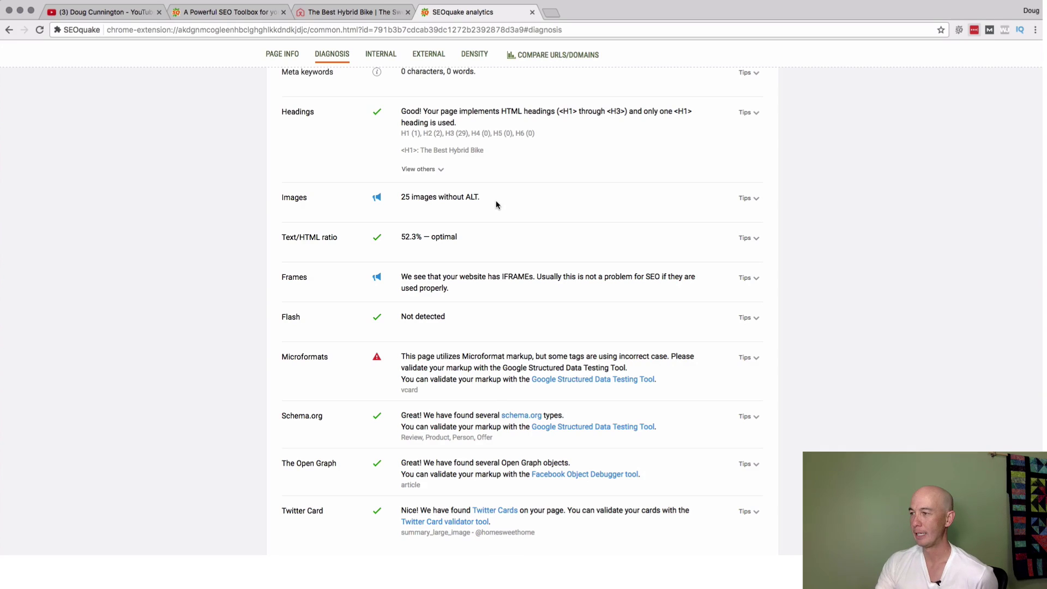
scroll(497, 202, up, 10)
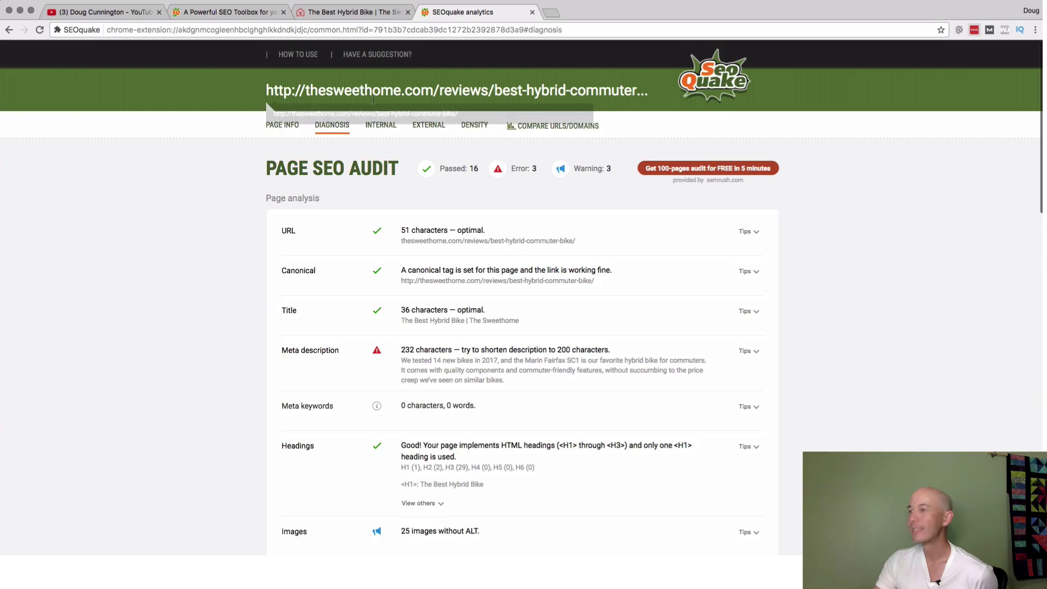
Step: Show the Internal Links table: 78 links, 77 follow and 1 nofollow
click(377, 126)
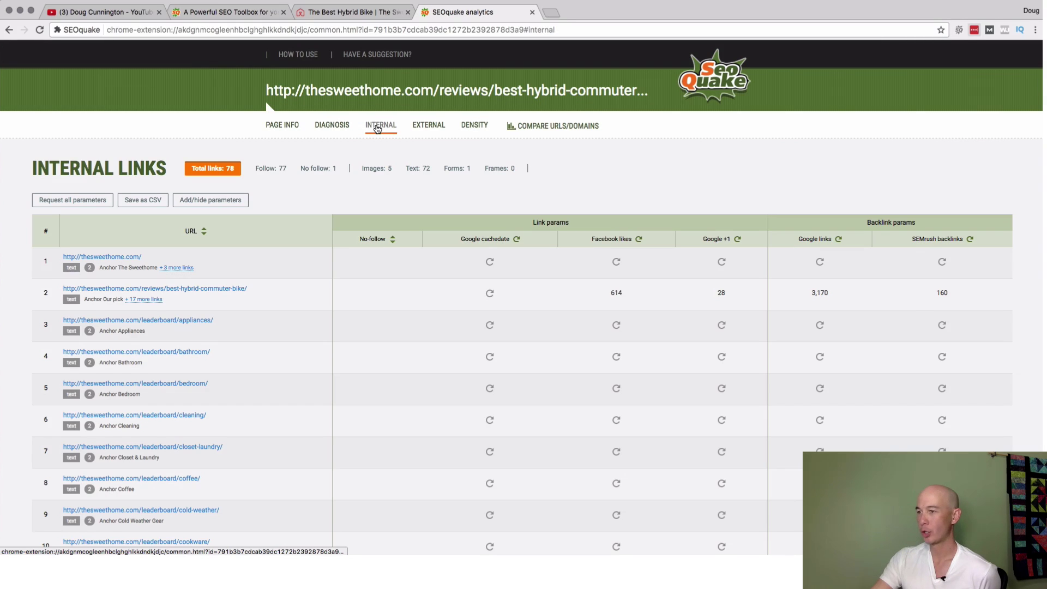
Step: Show the External Links table: 134 links, 115 follow, 19 nofollow, with 15 frames
click(435, 129)
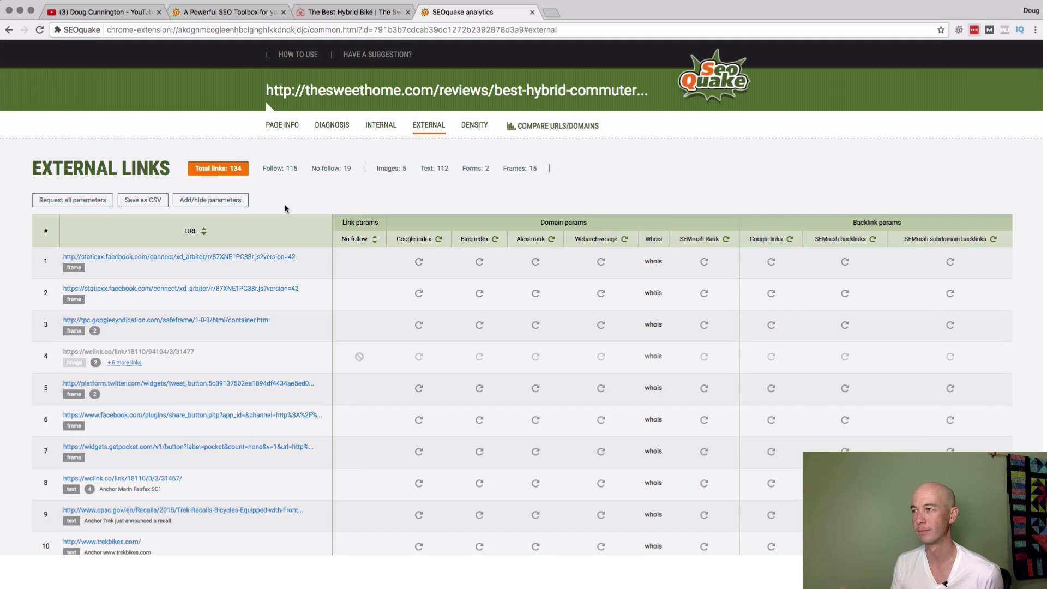
click(467, 132)
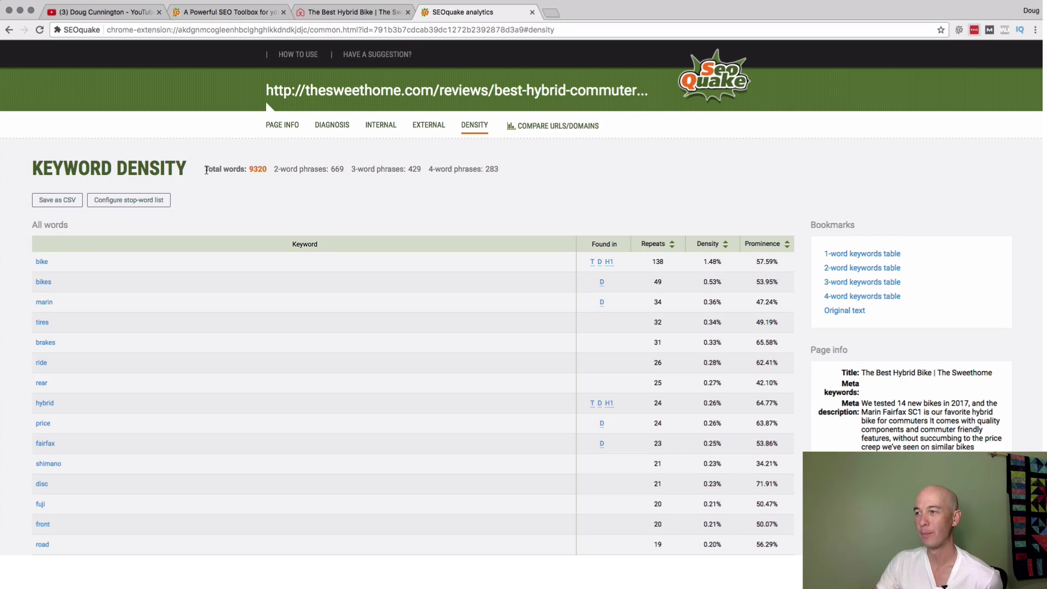
drag(206, 170, 267, 170)
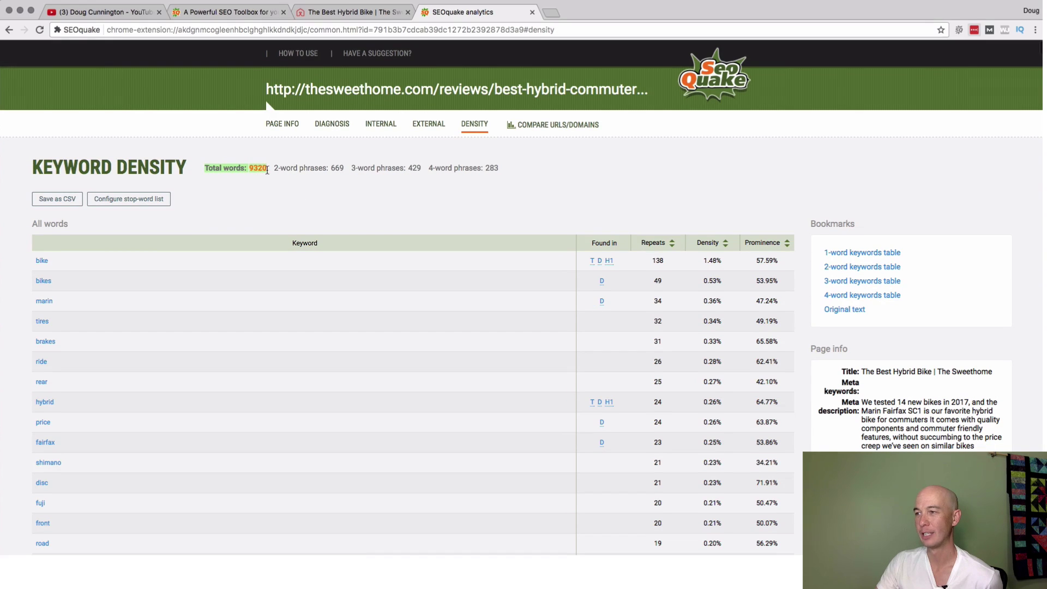
click(268, 199)
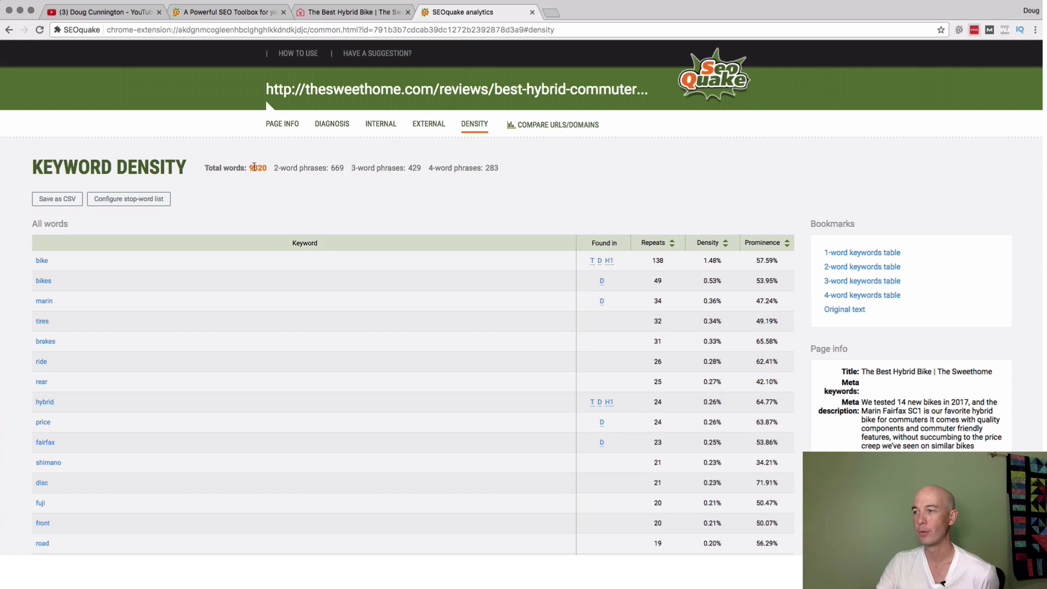
drag(248, 170, 266, 171)
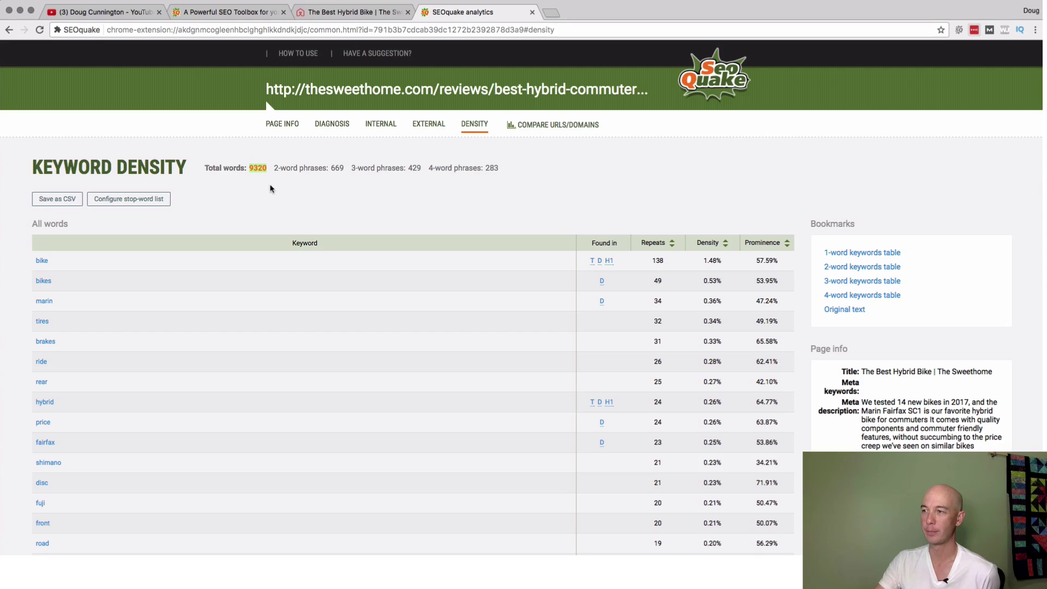
click(256, 196)
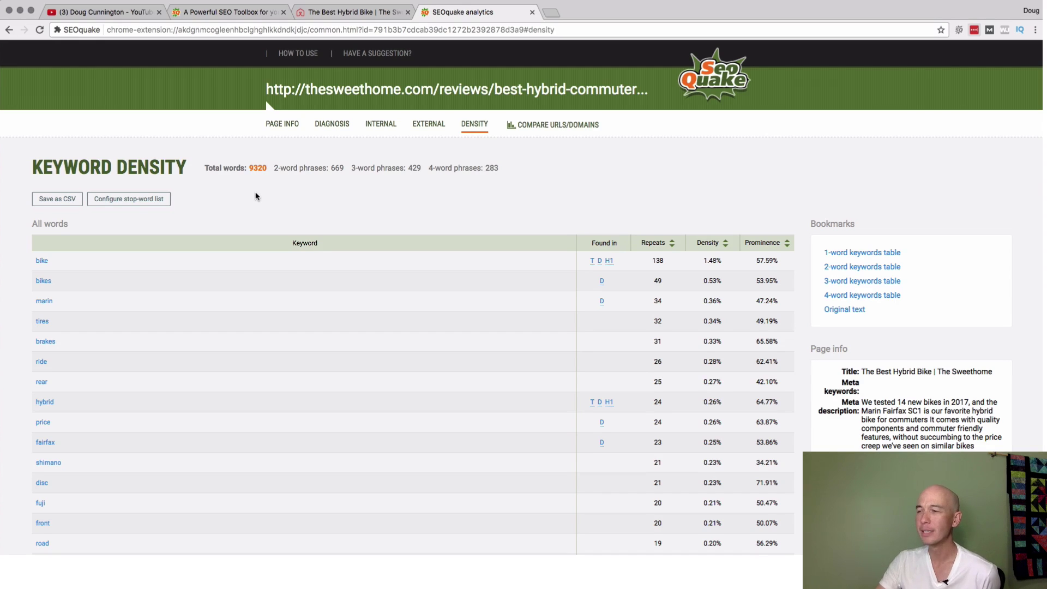
drag(248, 169, 267, 171)
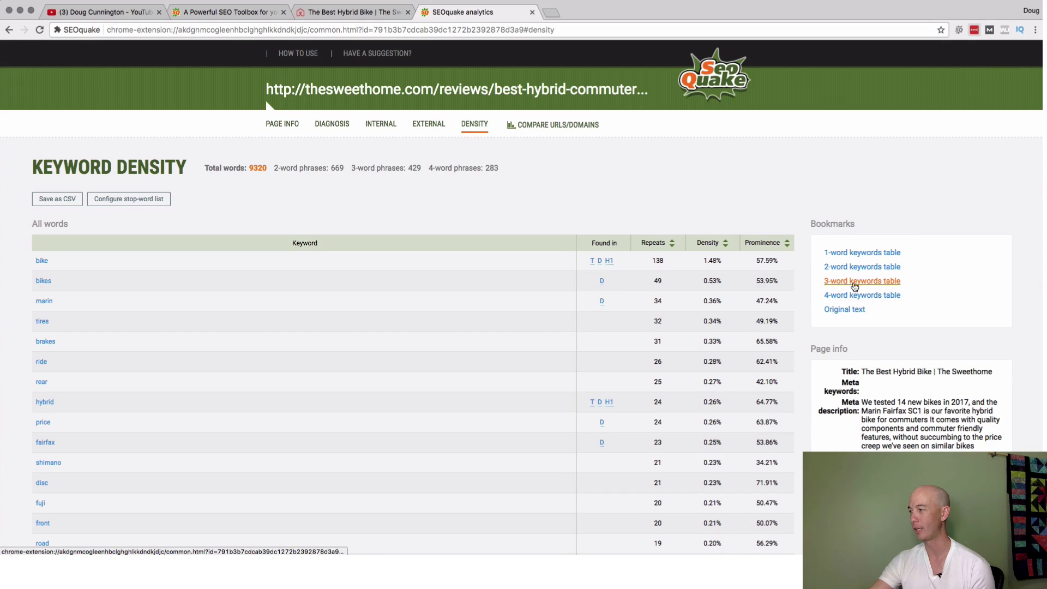
scroll(856, 284, down, 1)
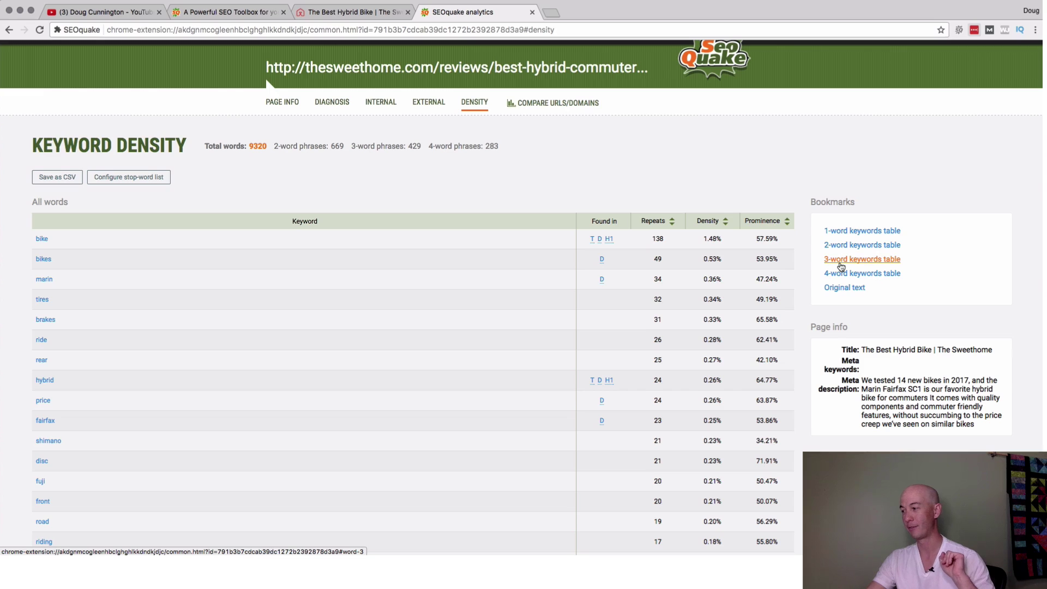
Step: Filter the keyword density tables to phrases containing 'bike'
click(841, 264)
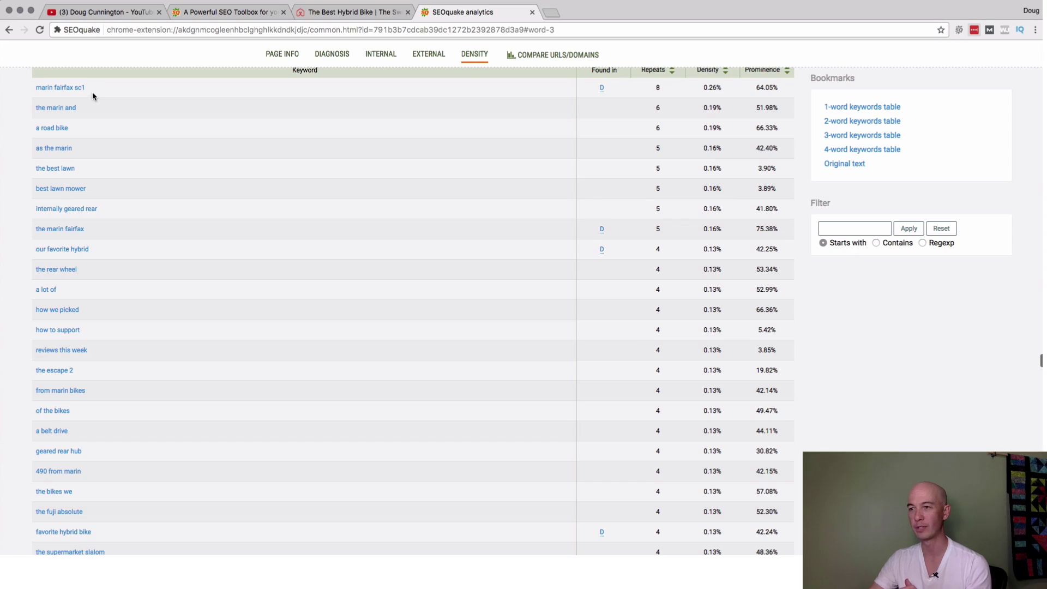
scroll(105, 97, up, 1)
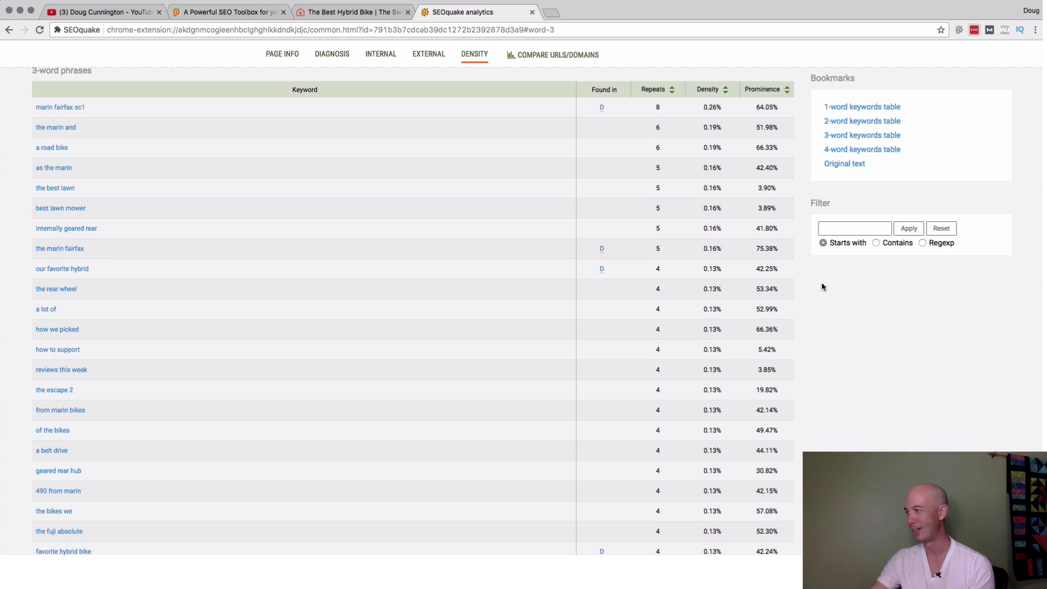
click(849, 230)
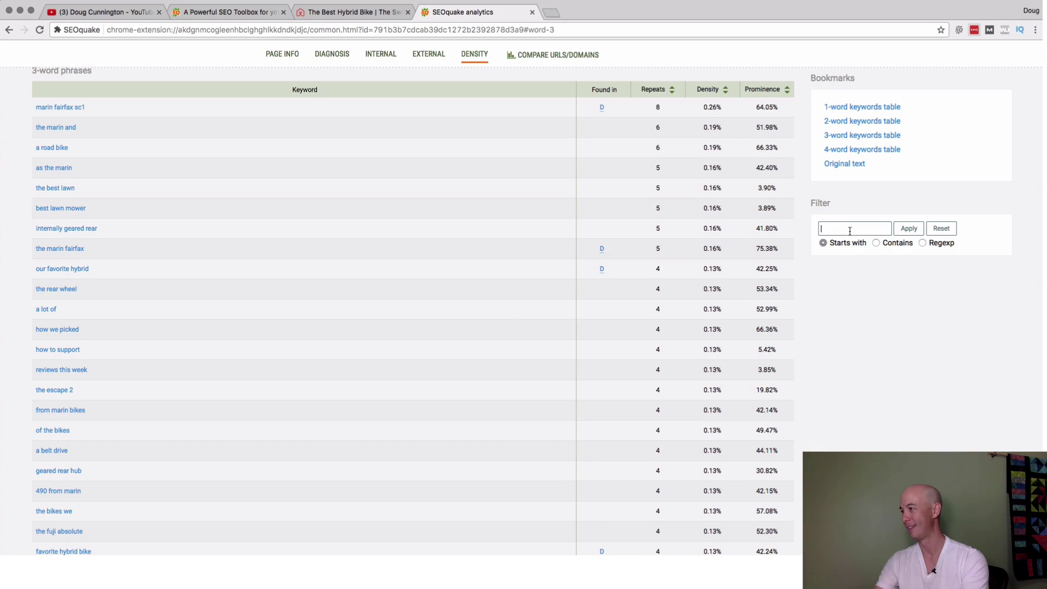
click(875, 244)
click(868, 233)
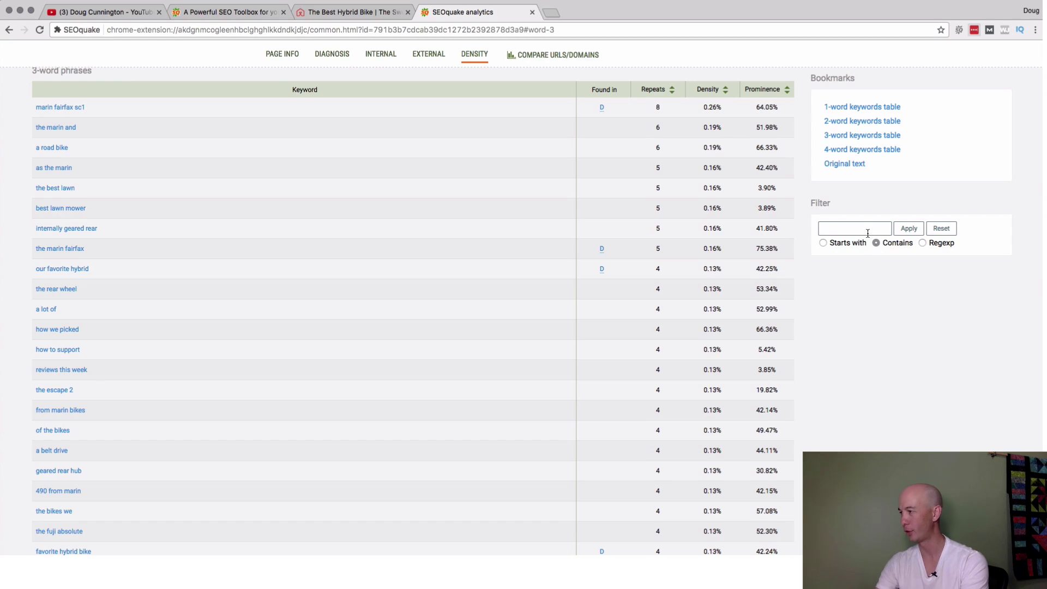
text(bike)
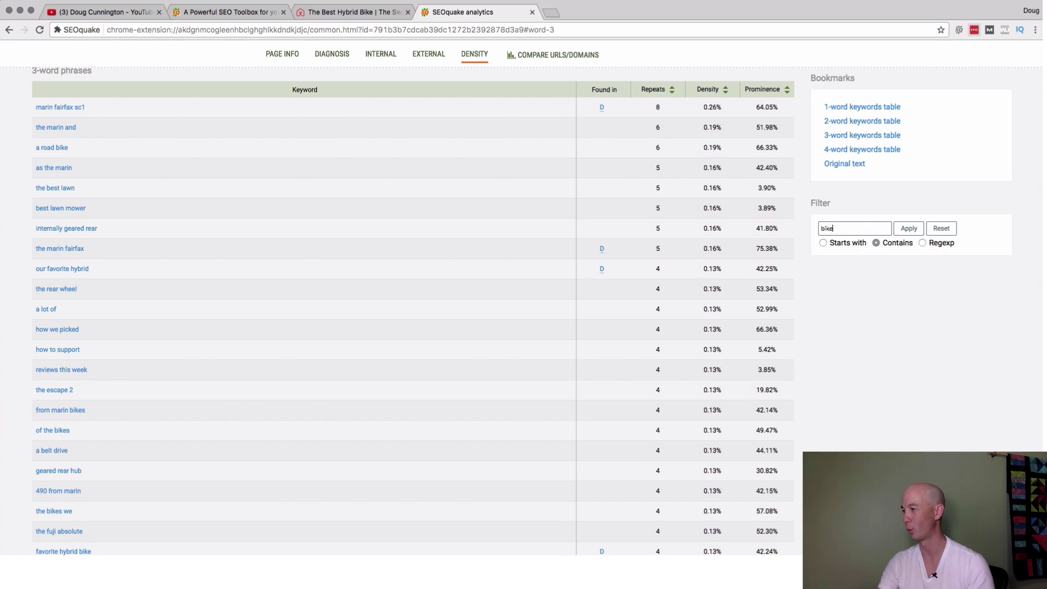
key(Return)
click(907, 231)
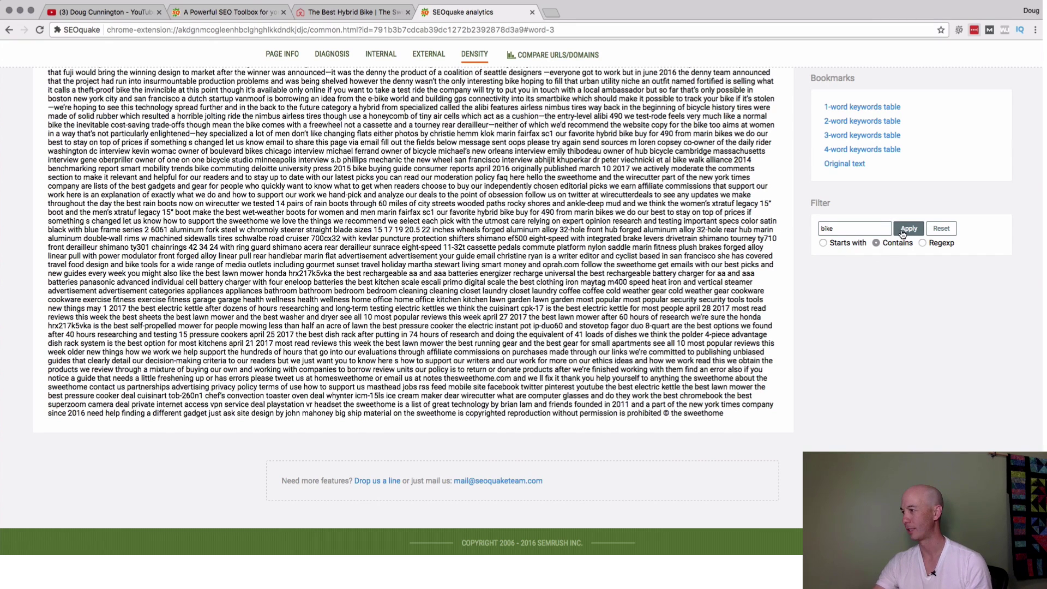
scroll(653, 299, up, 10)
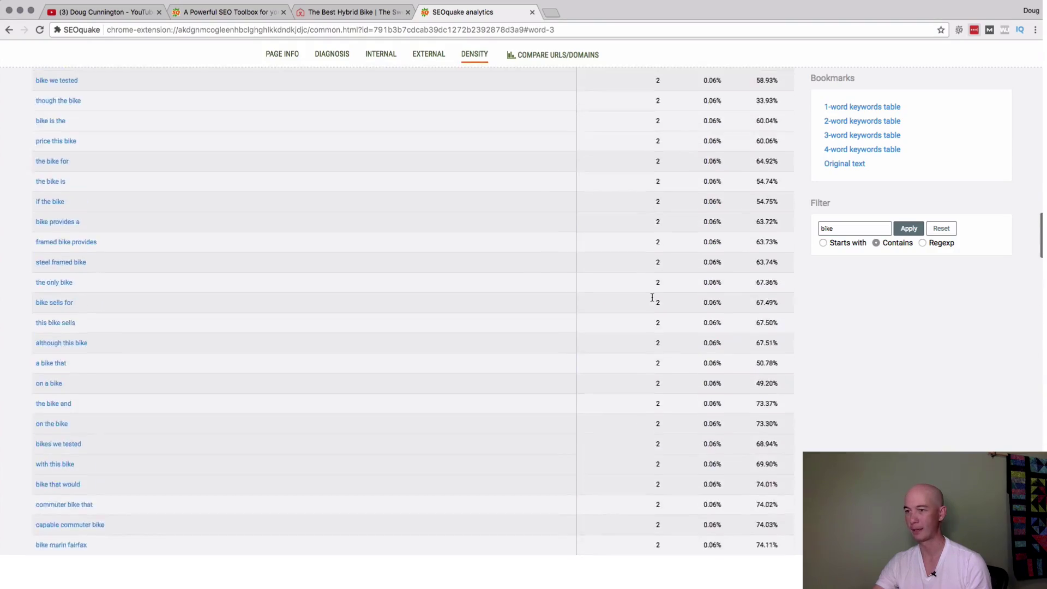
scroll(652, 297, up, 1)
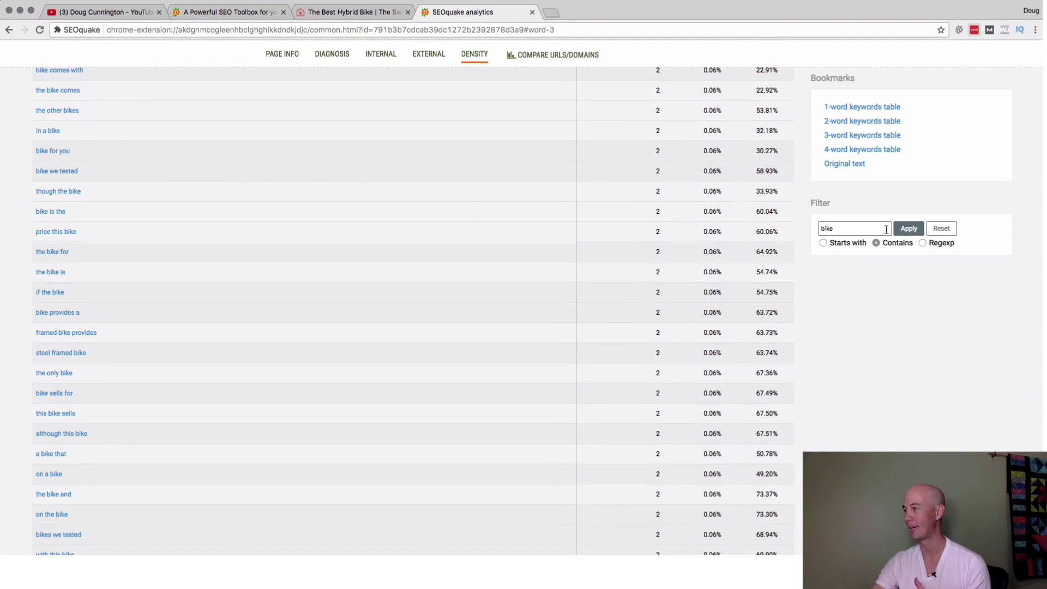
Step: Change the filter to 'best hybrid bike', showing 2 repeats (0.06%) in title and H1
click(842, 140)
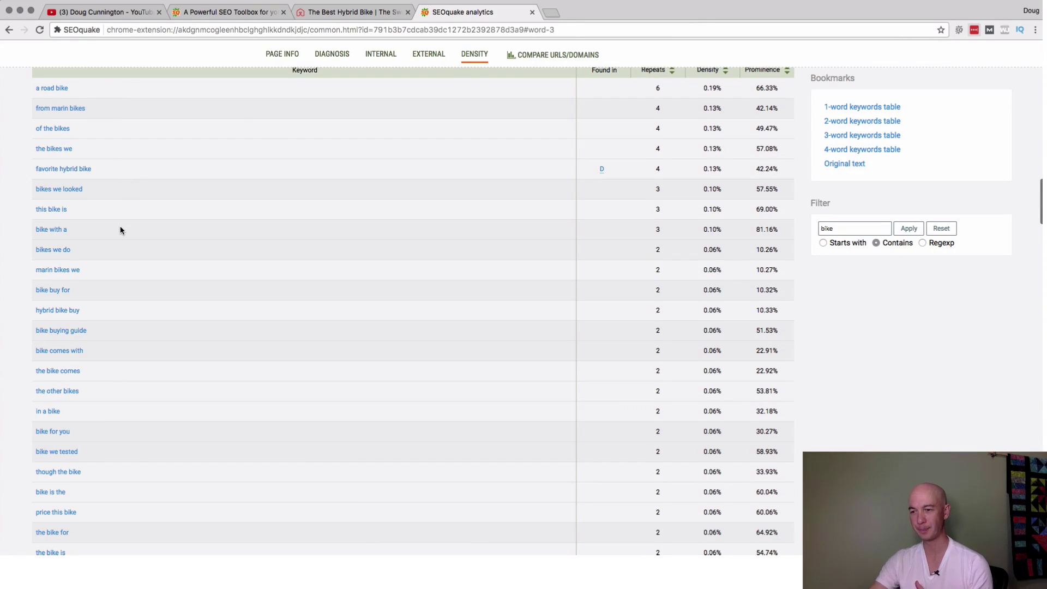
scroll(120, 230, down, 3)
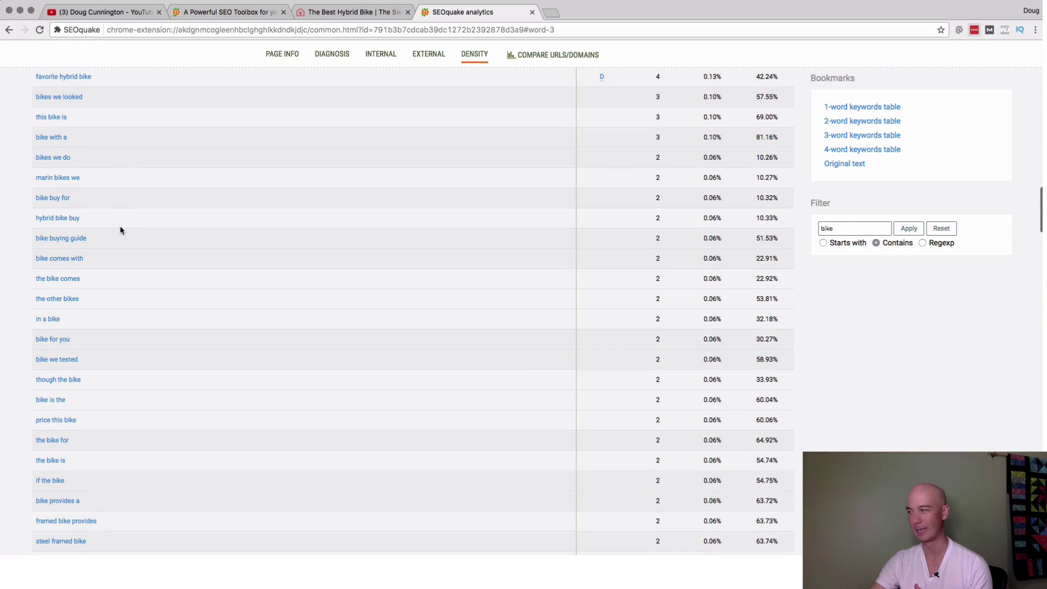
click(839, 231)
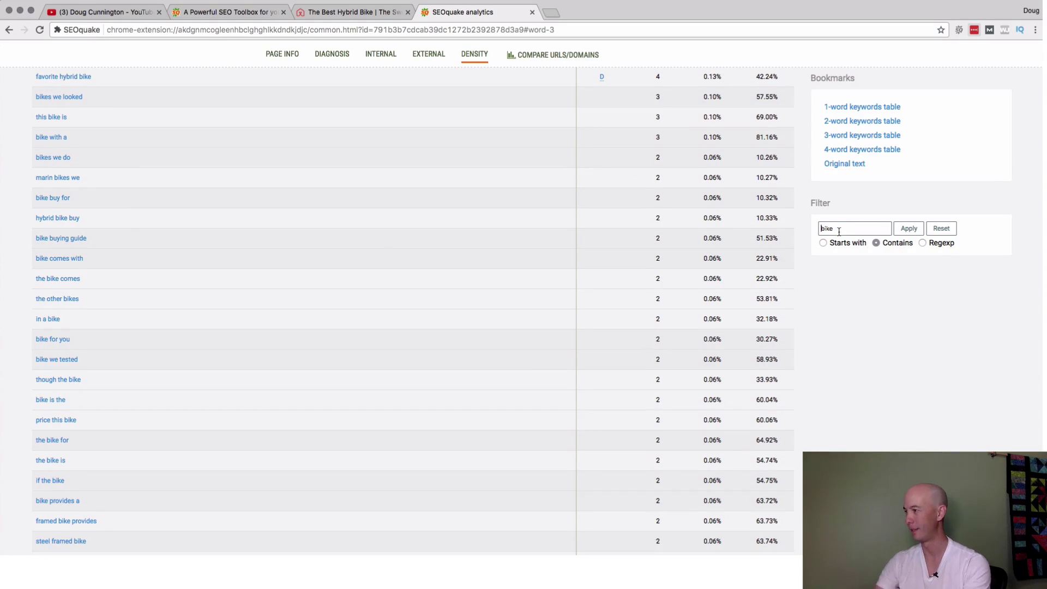
text(best)
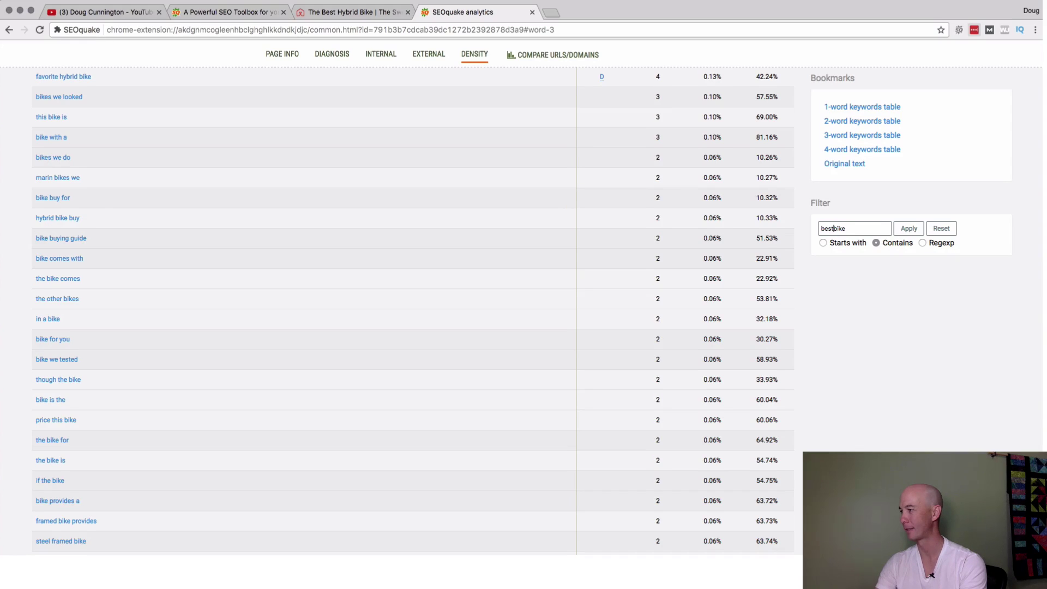
text( hyp)
text(rid)
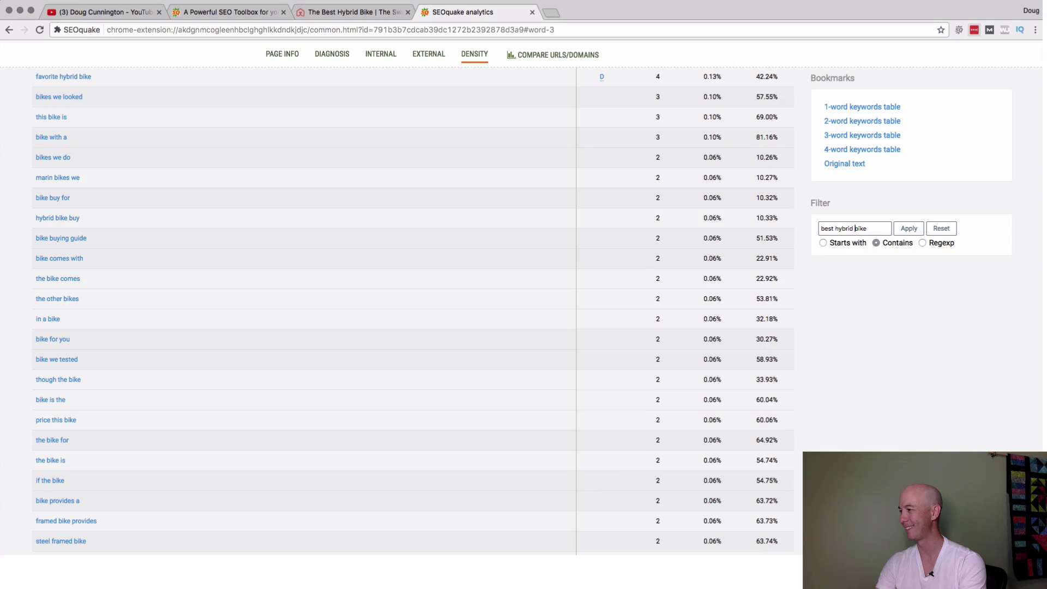
click(909, 228)
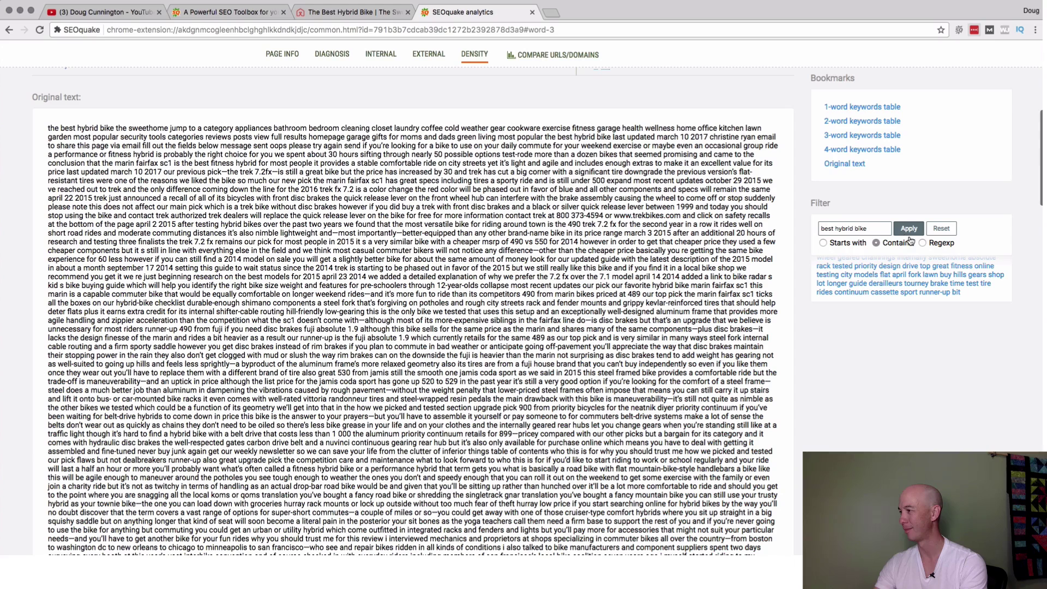
click(870, 136)
scroll(233, 194, up, 3)
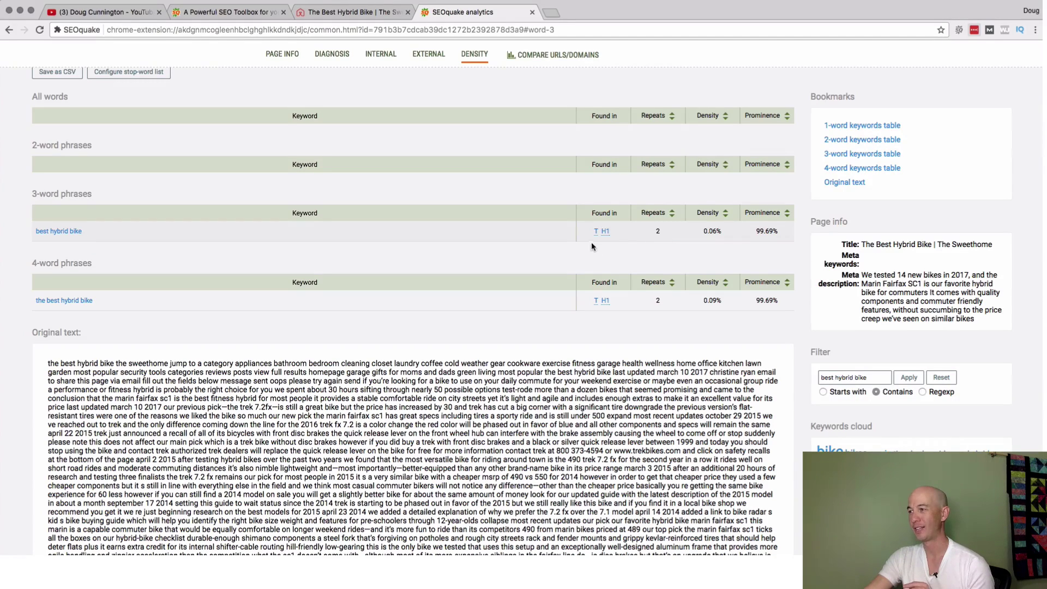
mouse_move(595, 233)
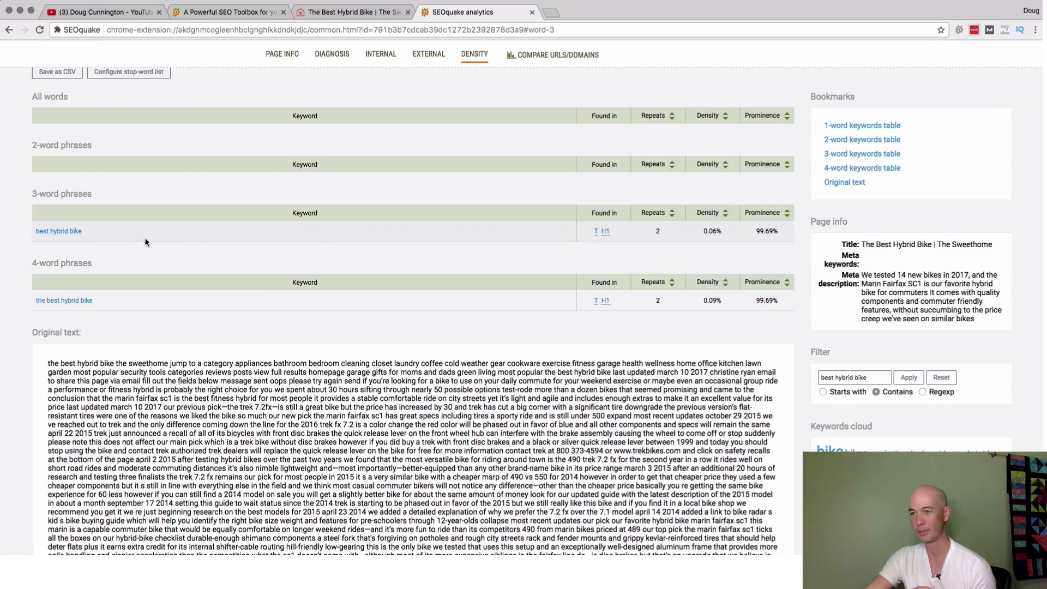
Step: Search the density report with Chrome's find bar for 'best hybrid bike', highlighting its matches
scroll(598, 364, down, 3)
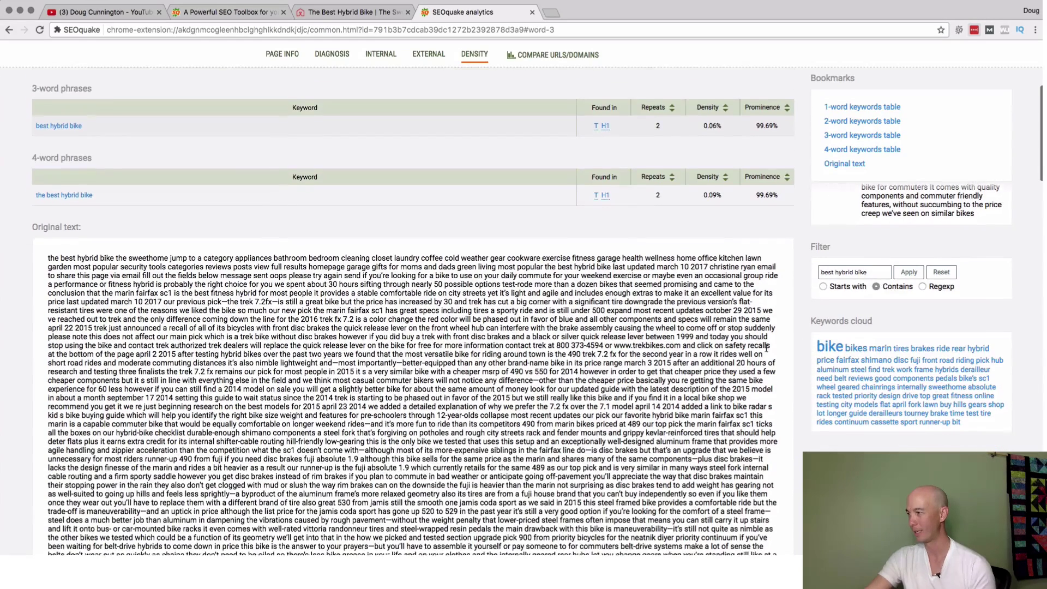
key(super+a)
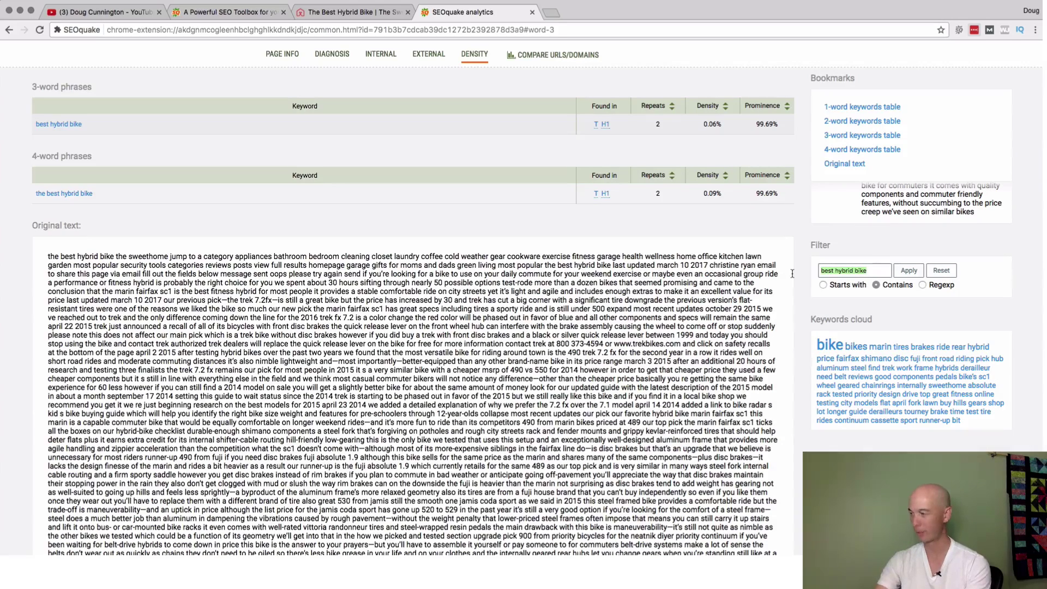
key(super+f)
key(BackSpace)
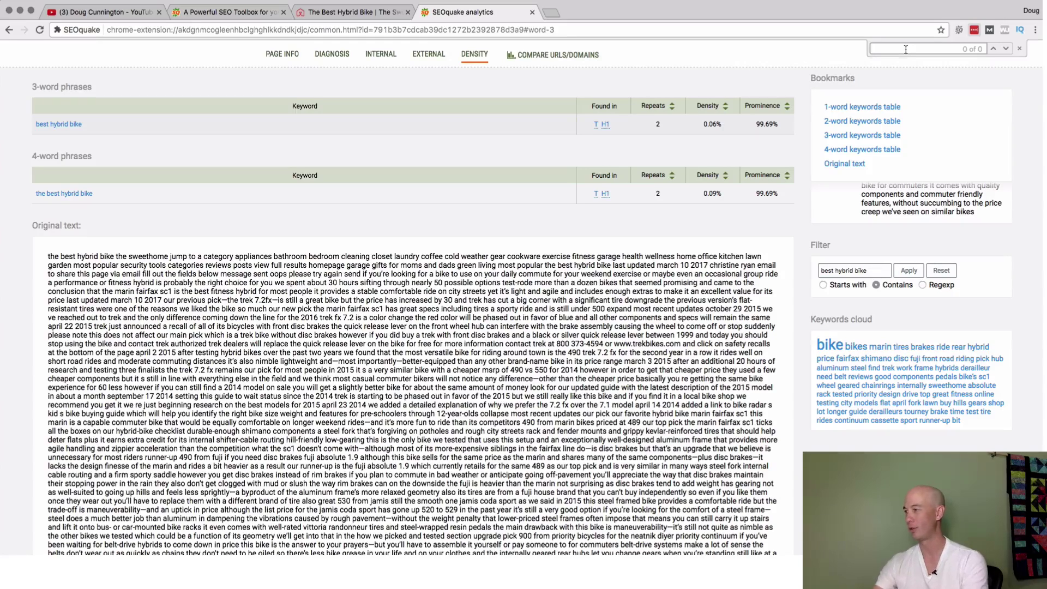
text(best)
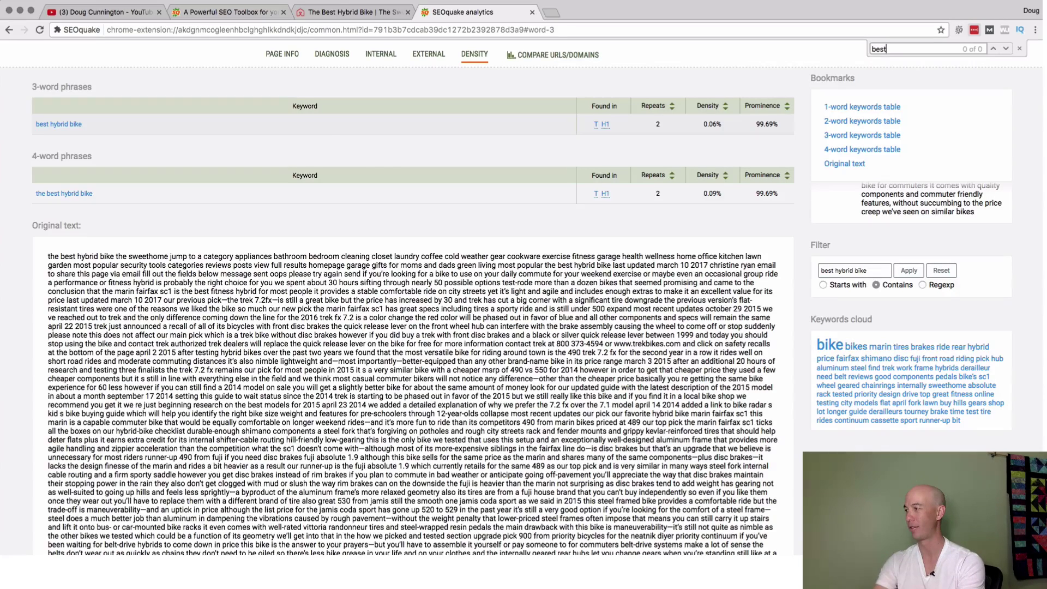
text( hybri)
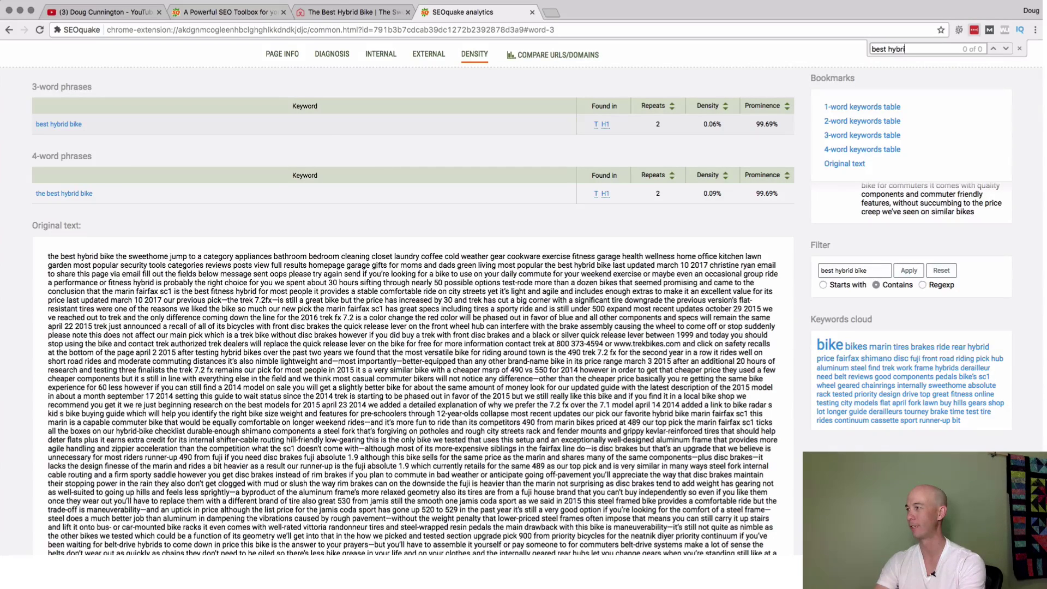
text(d bike)
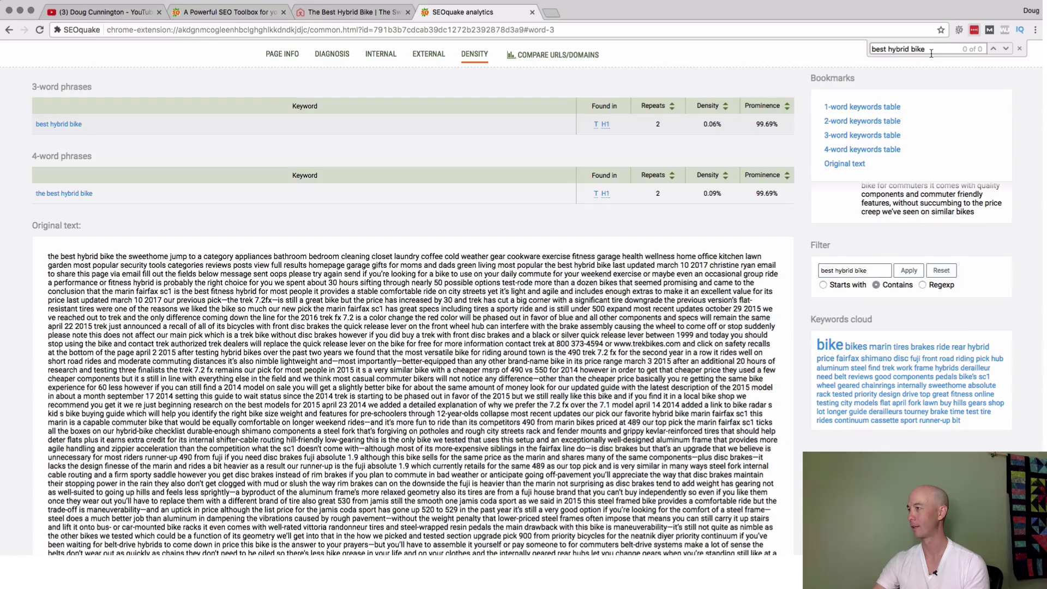
key(super+v)
click(921, 50)
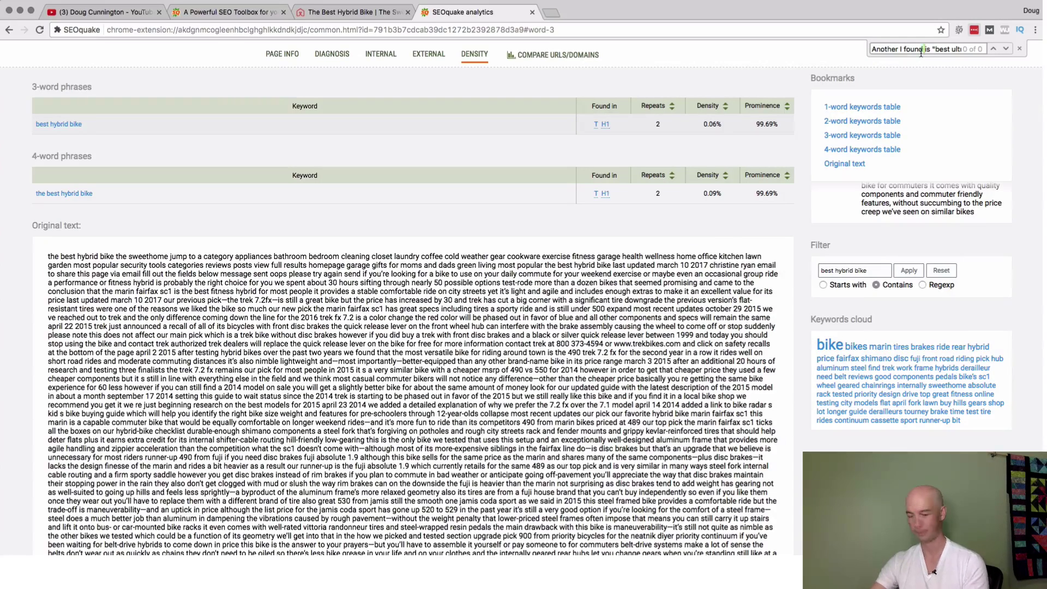
key(super+a)
text(bes)
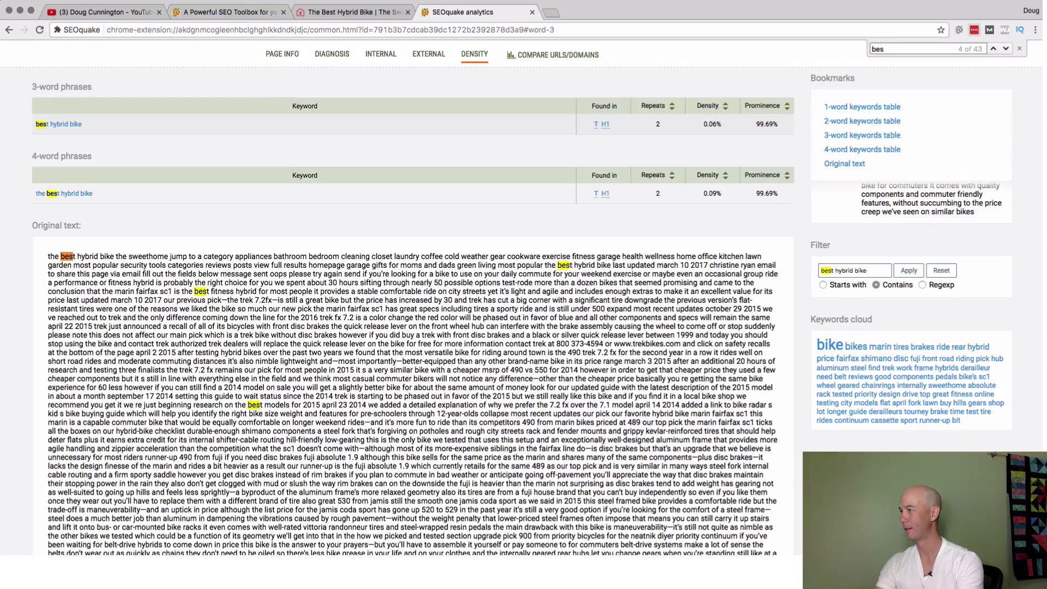
text(t hybrid bike)
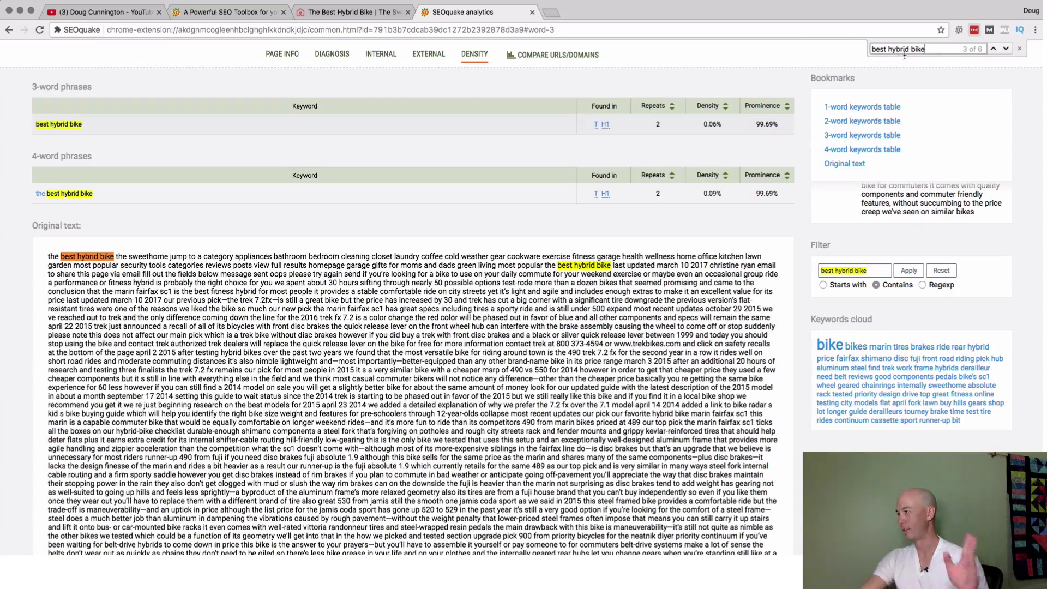
scroll(199, 183, up, 1)
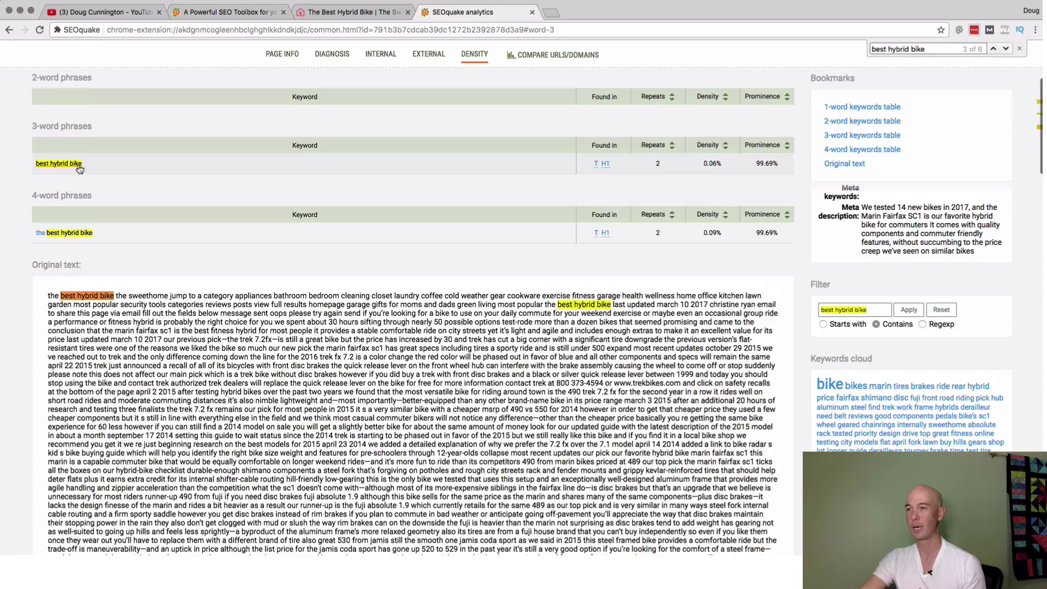
scroll(228, 221, down, 3)
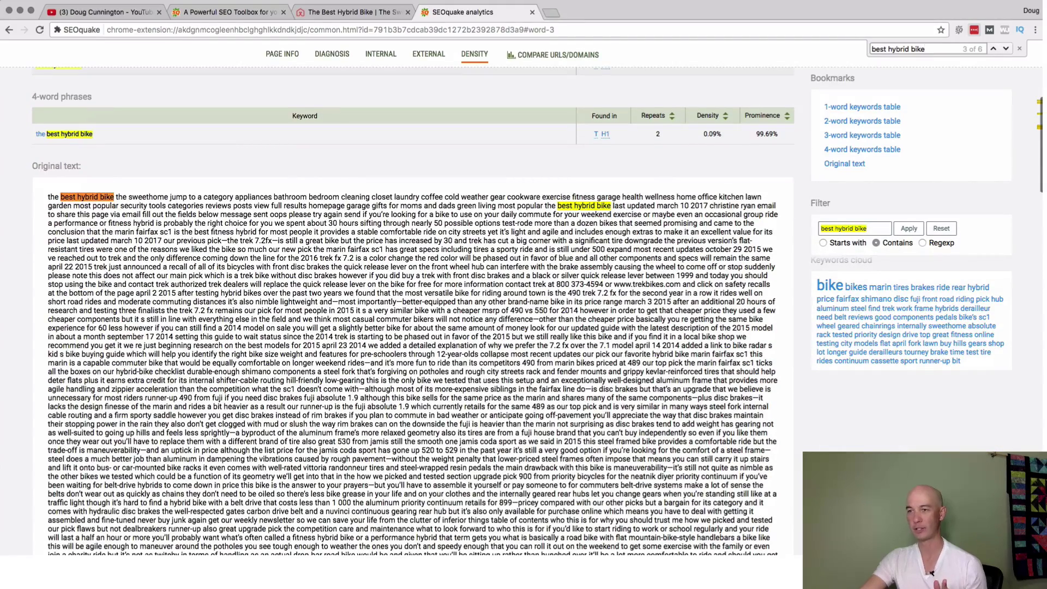
drag(61, 197, 112, 201)
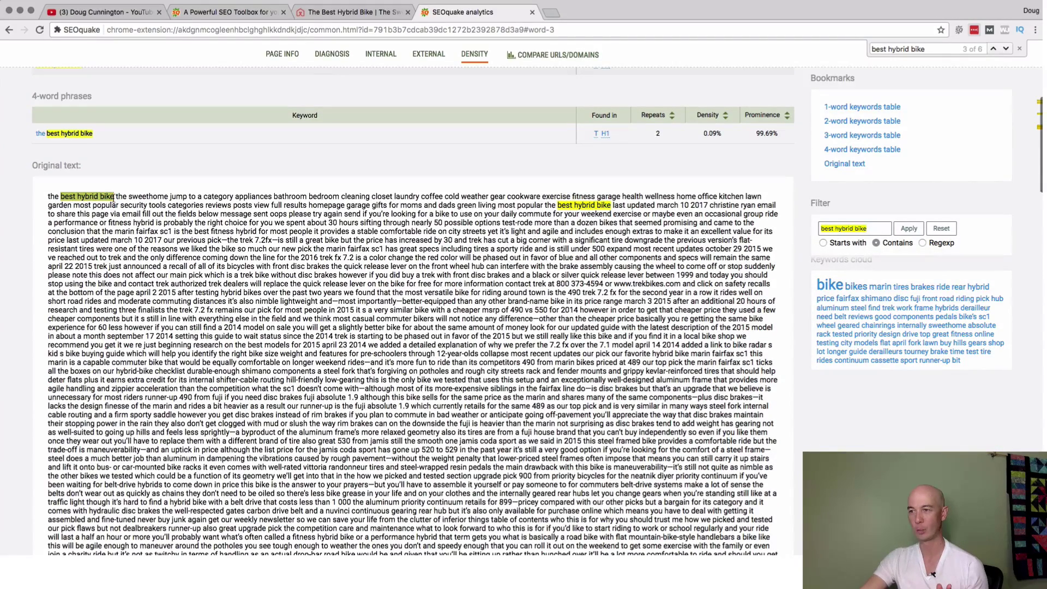
click(525, 219)
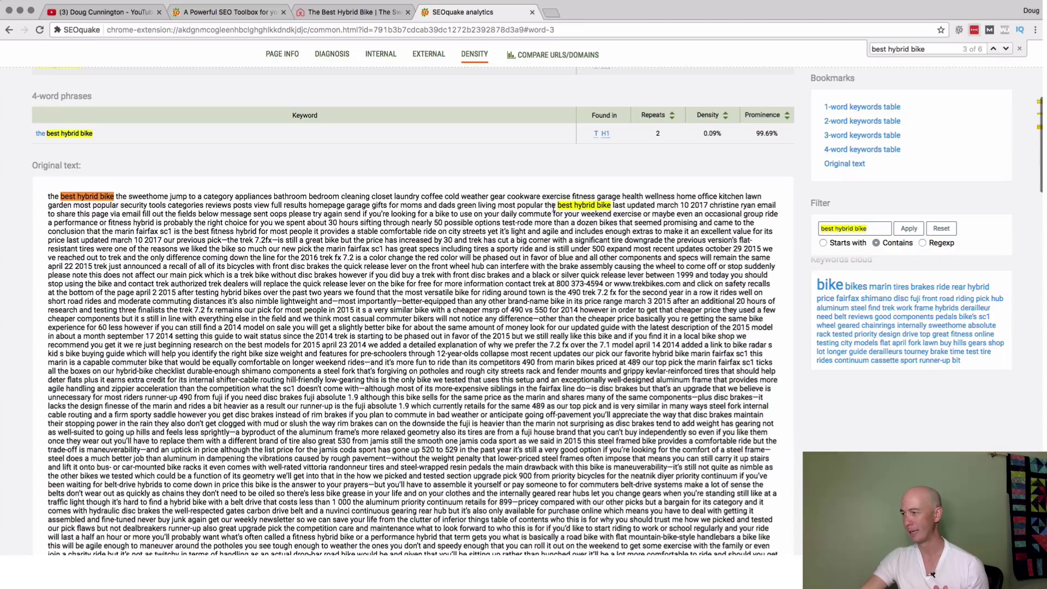
drag(560, 207, 609, 208)
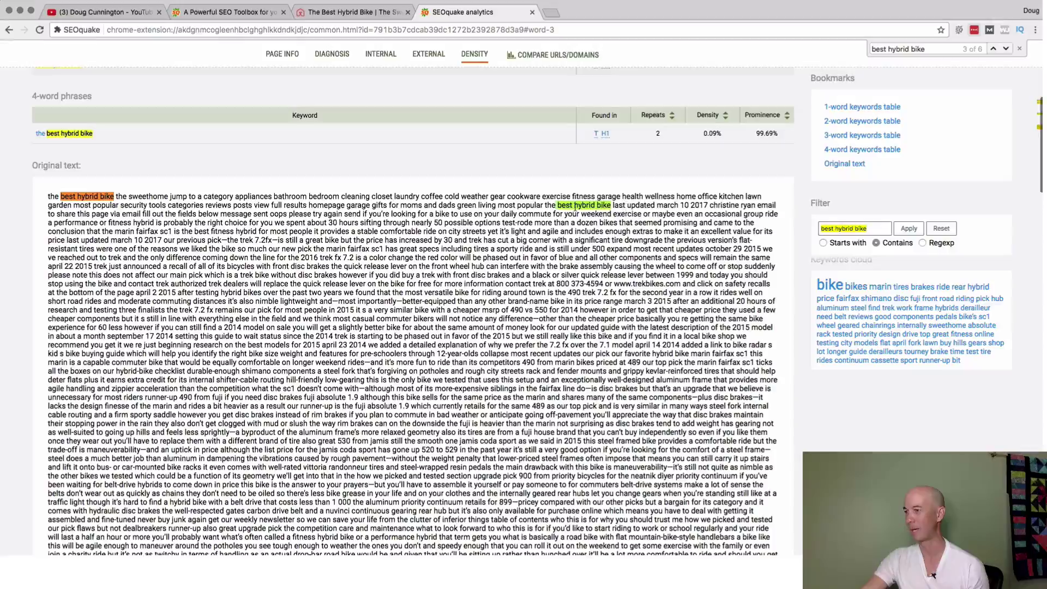
click(550, 206)
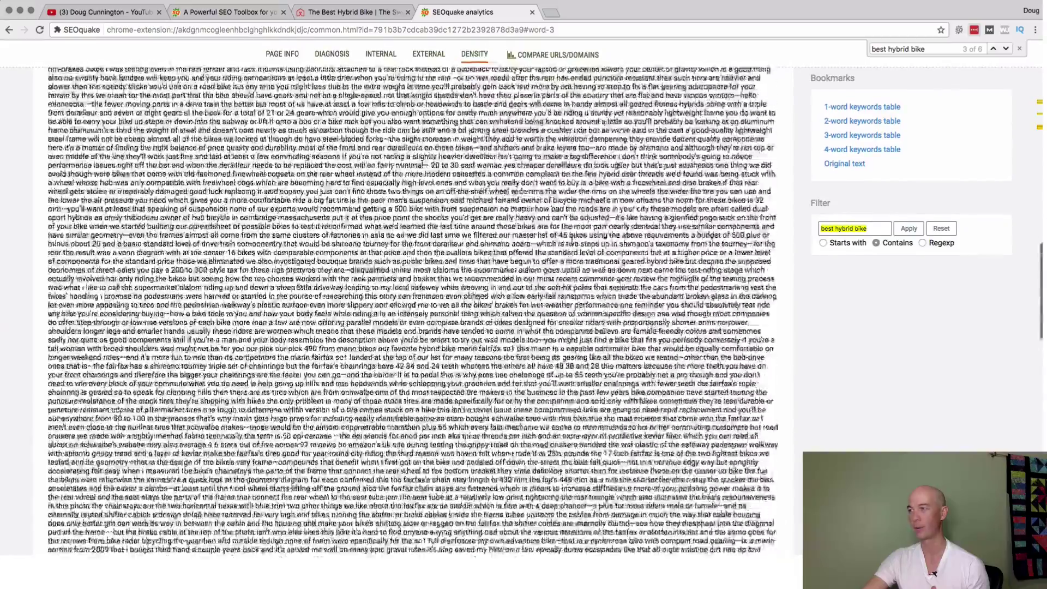
scroll(384, 234, up, 15)
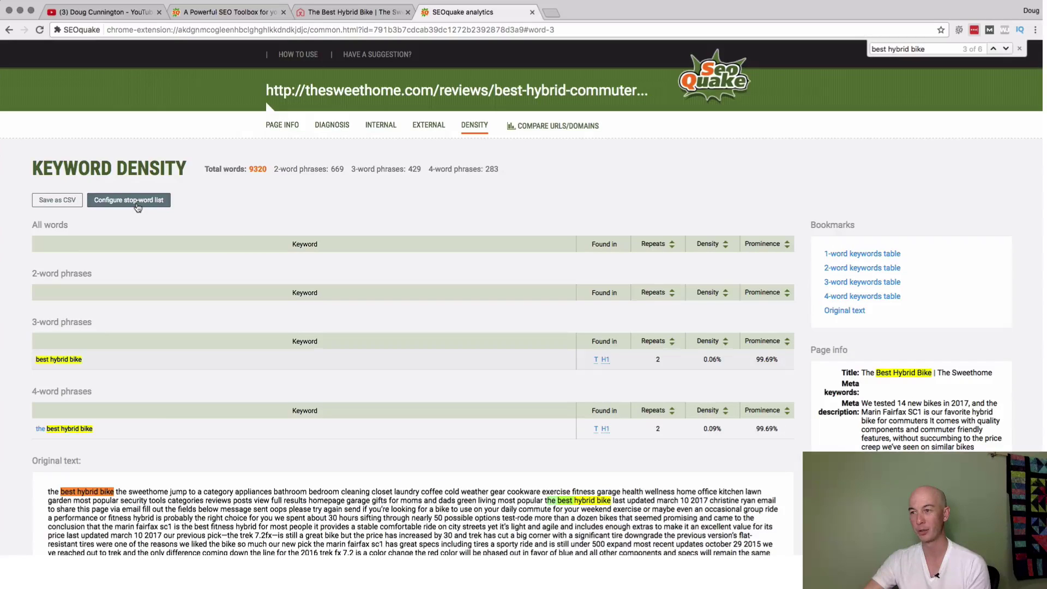
Step: Check the stop-word list, then open Compare URLs/domains with the Sweethome review listed, adding a new line
click(138, 207)
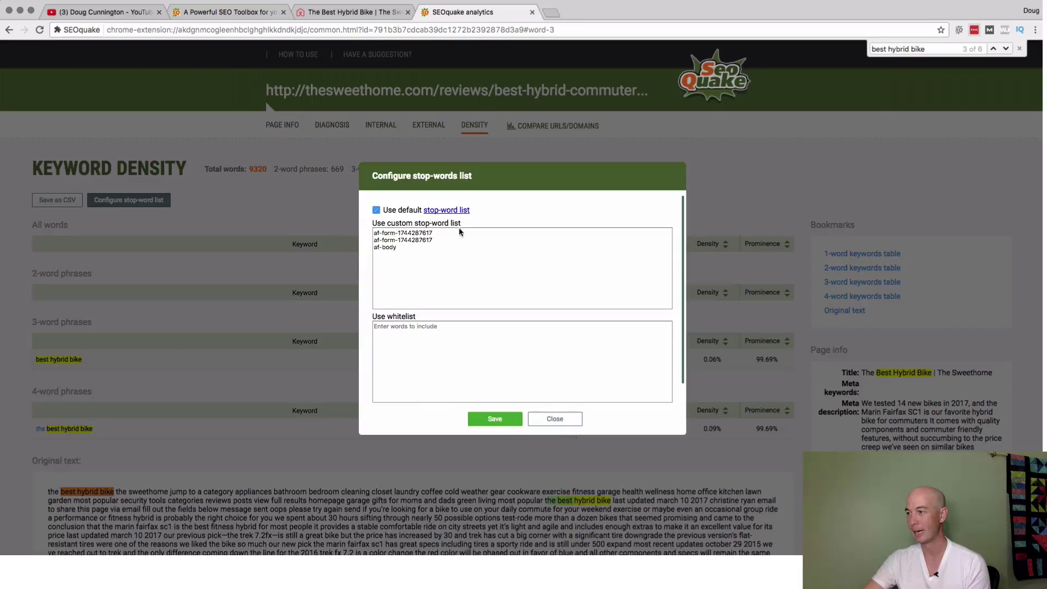
click(556, 420)
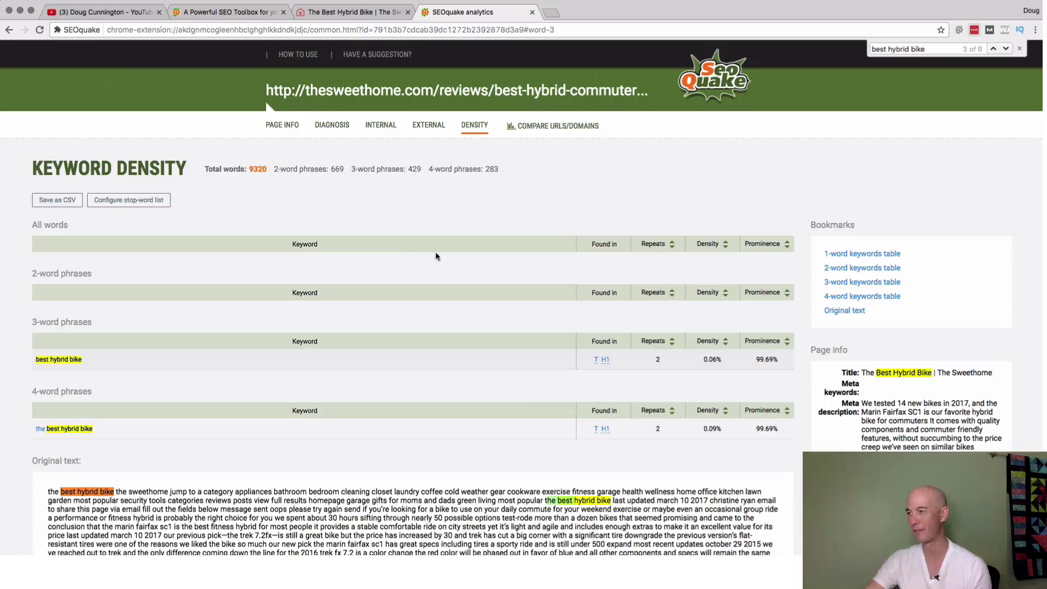
click(551, 126)
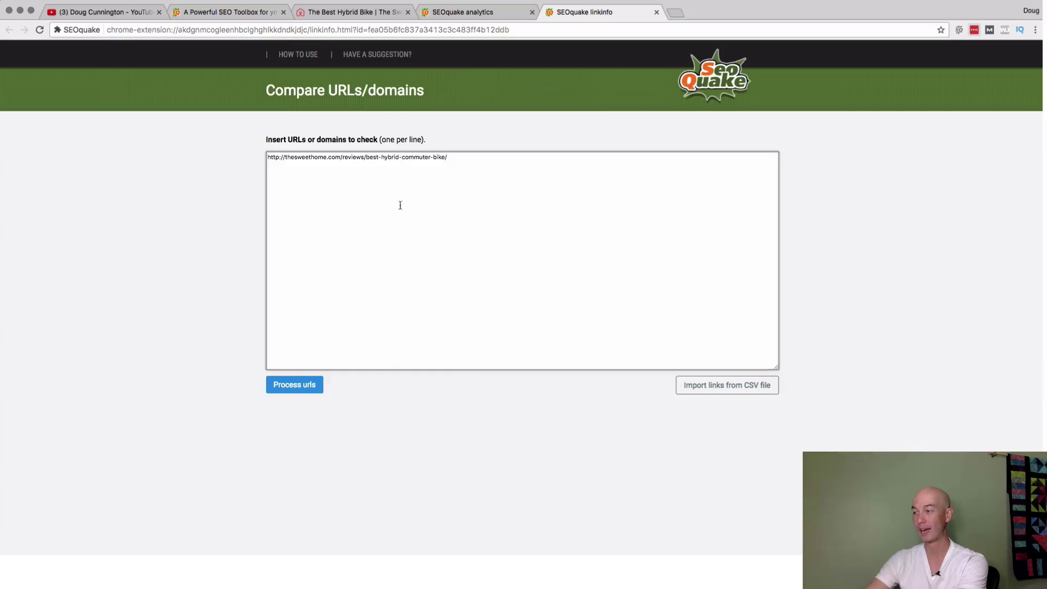
click(348, 168)
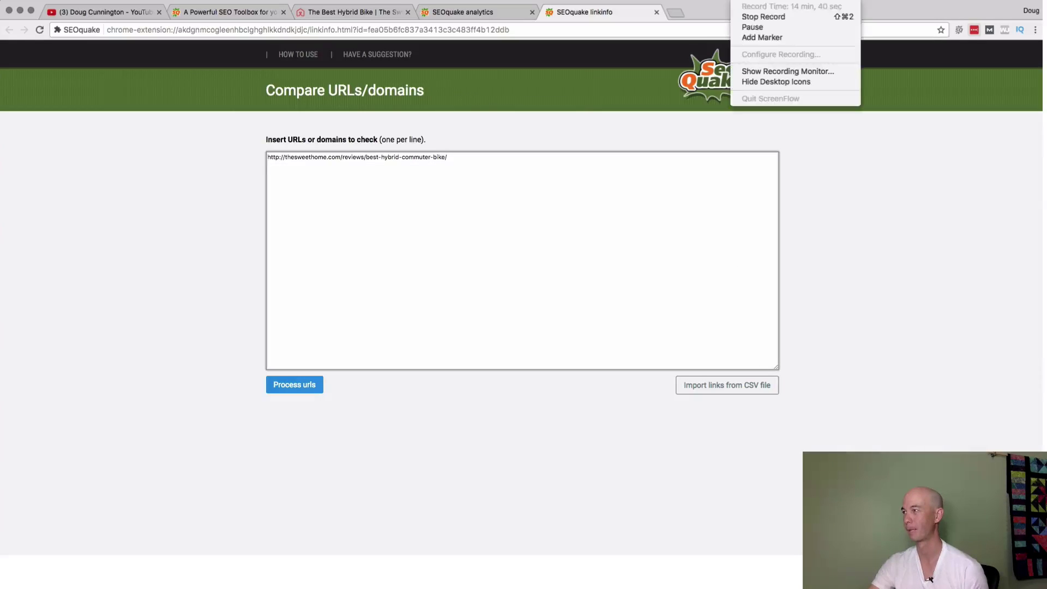
click(741, 27)
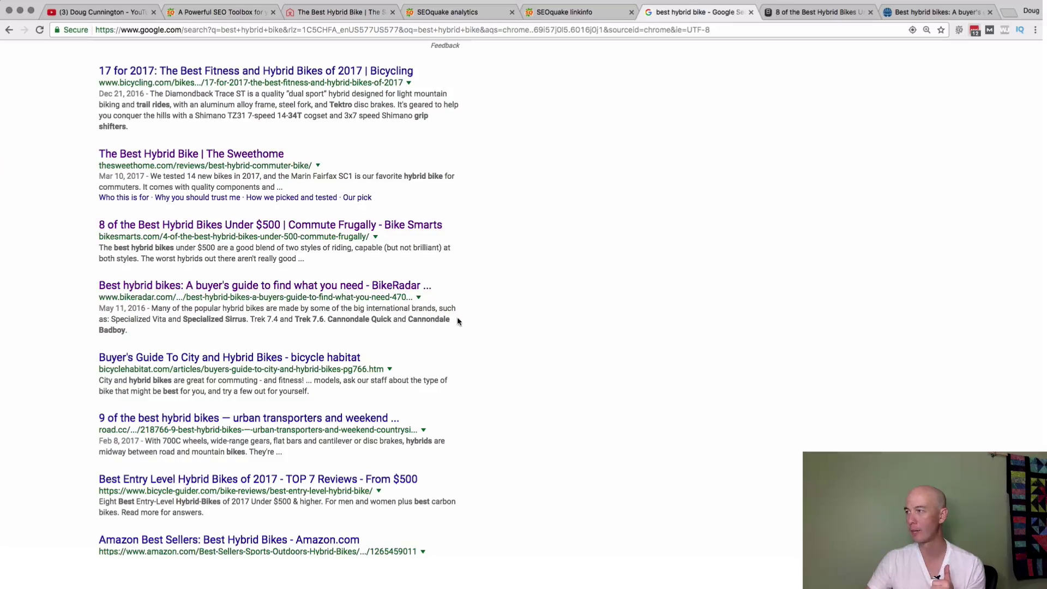
Step: Read through the Bike Smarts under-$500 hybrid bike article
click(805, 15)
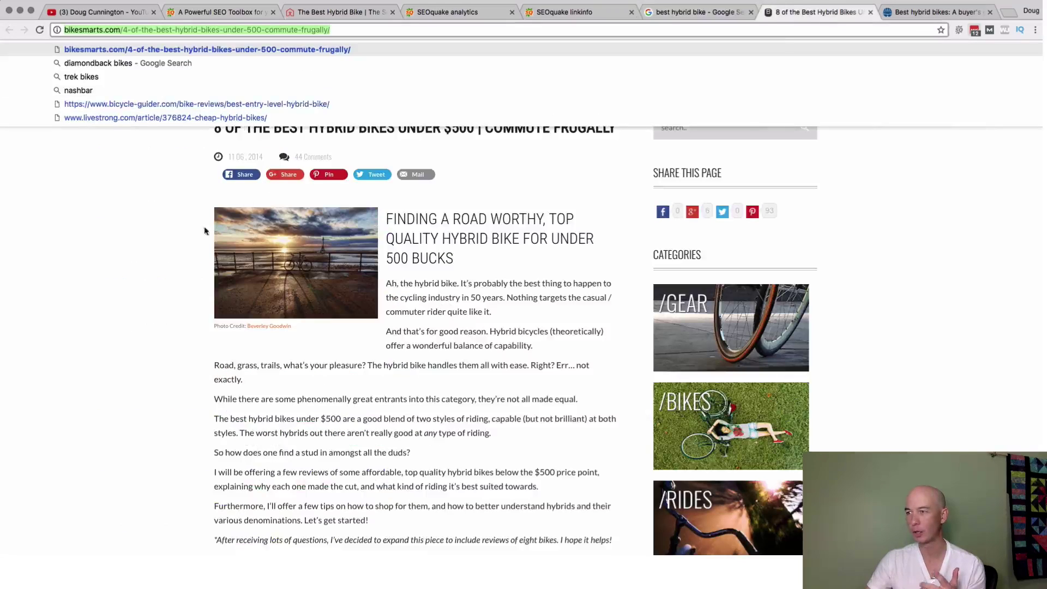
click(117, 237)
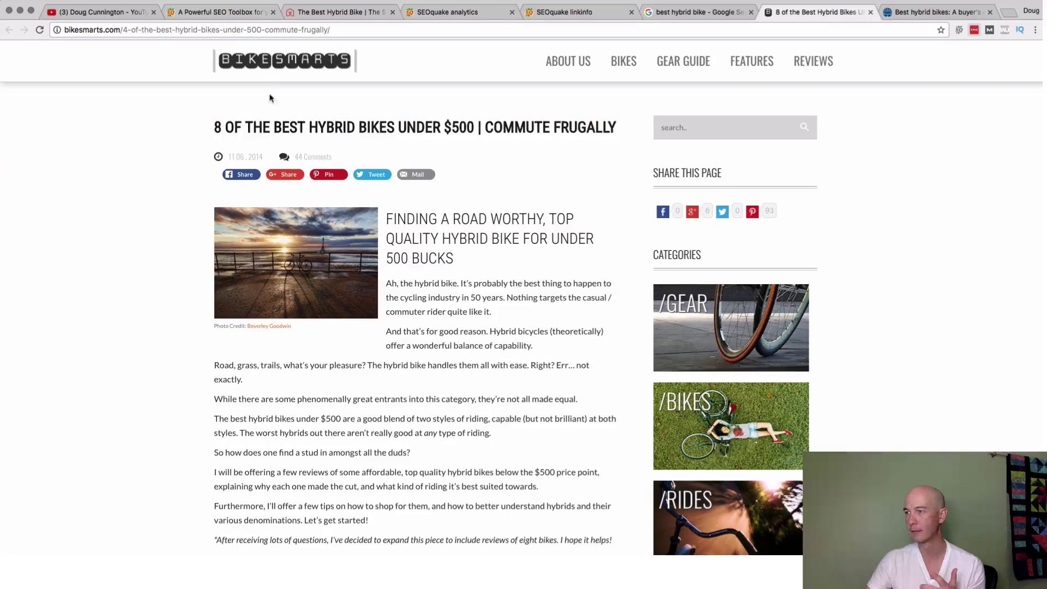
scroll(513, 308, down, 3)
scroll(513, 309, down, 5)
scroll(513, 310, down, 5)
scroll(513, 309, up, 10)
scroll(512, 309, up, 2)
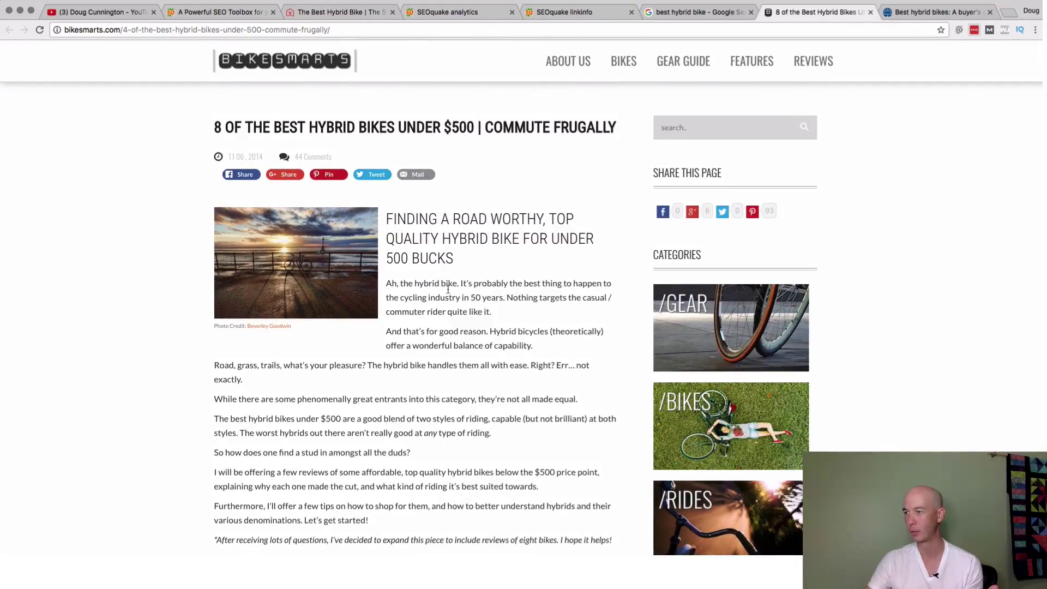
Step: Read through BikeRadar's 'Best hybrid bikes: A buyer's guide' article and return to the top
click(934, 13)
click(206, 349)
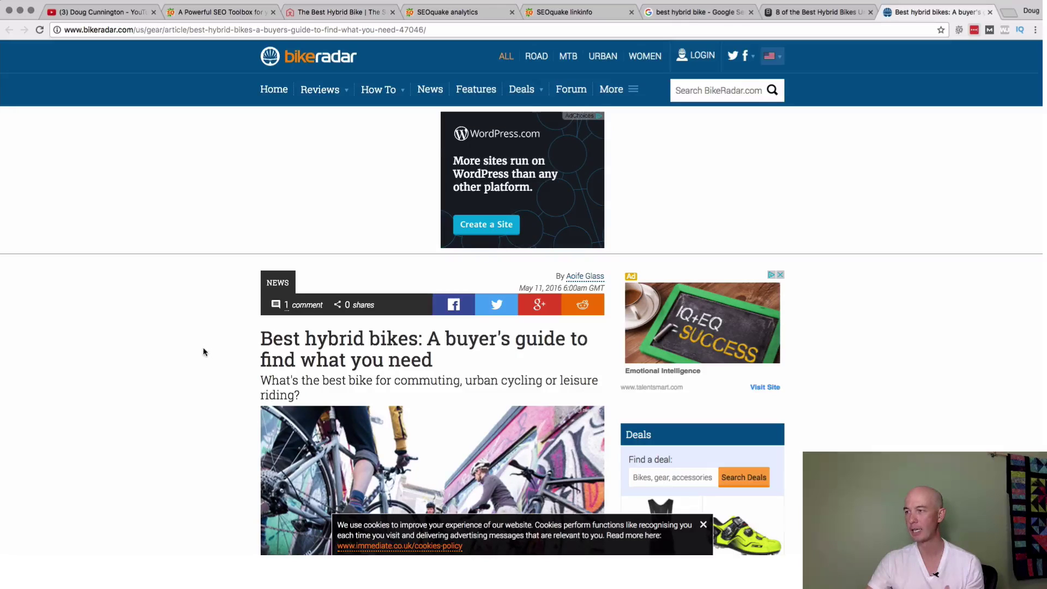
scroll(224, 370, down, 3)
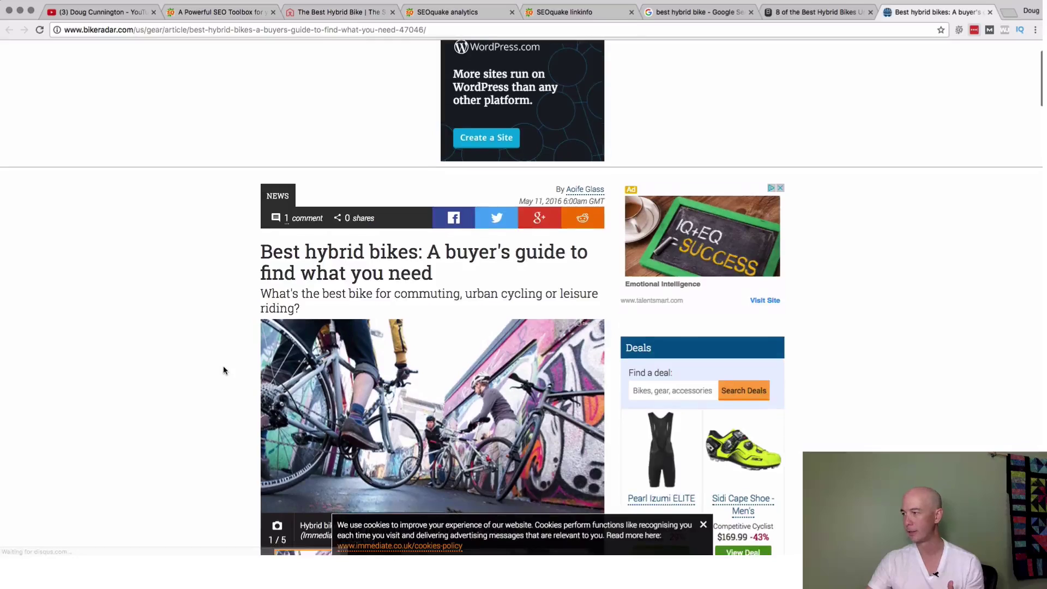
scroll(224, 371, up, 2)
scroll(224, 367, up, 1)
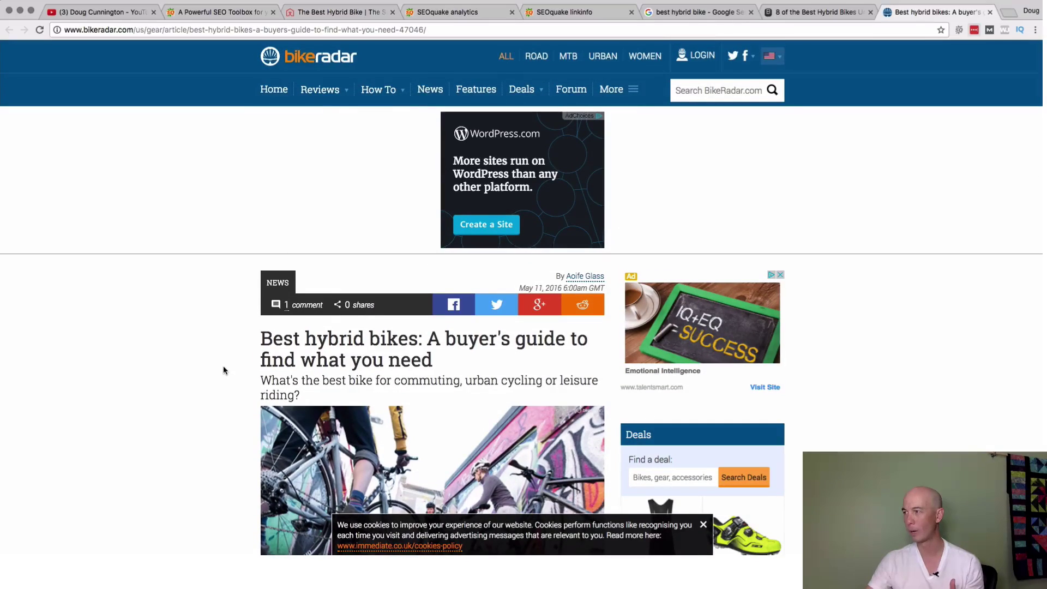
scroll(223, 371, down, 9)
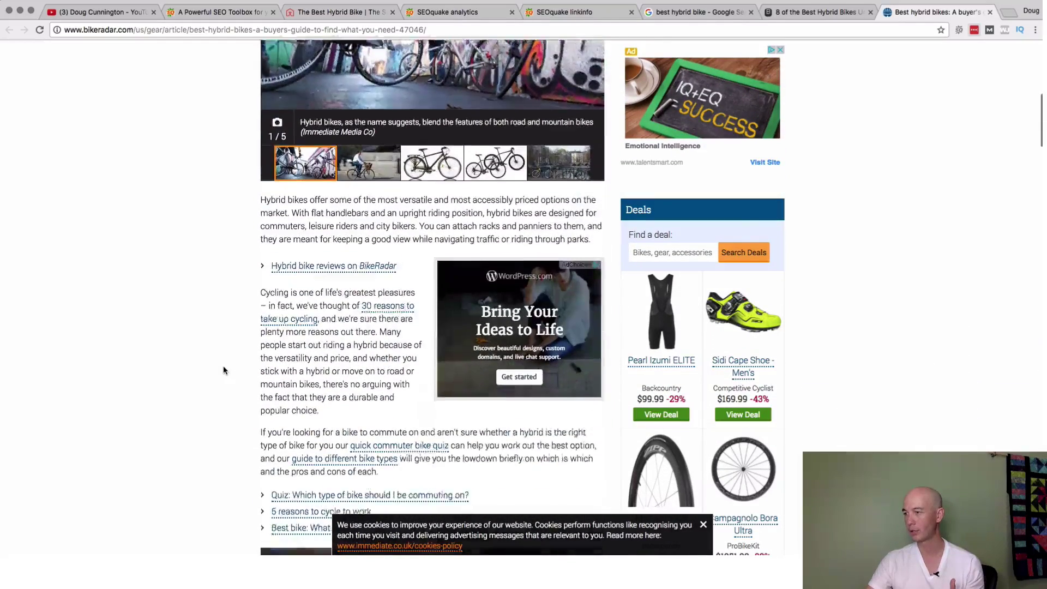
scroll(223, 370, down, 2)
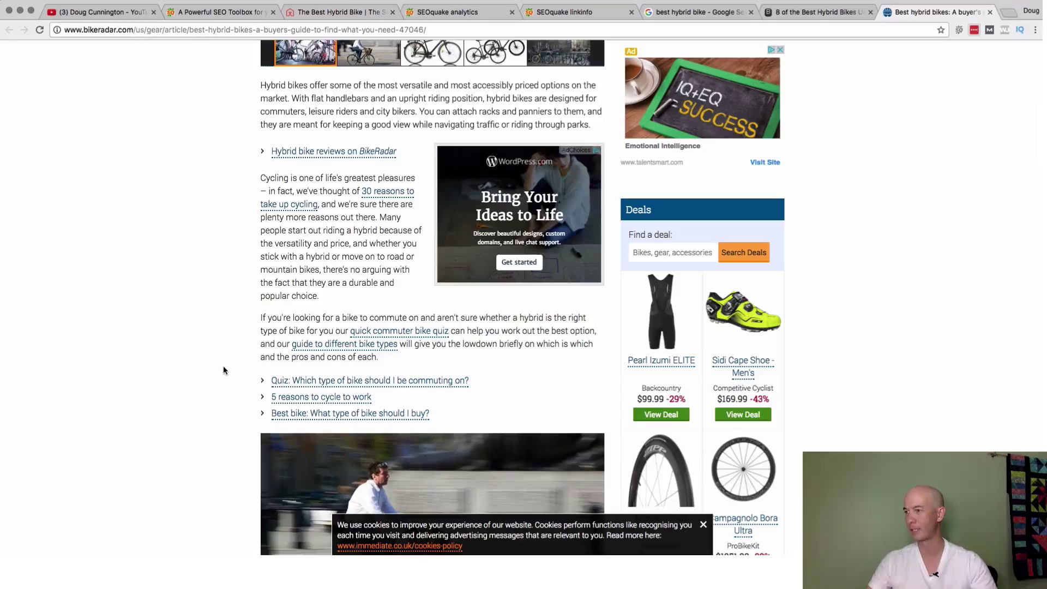
scroll(224, 370, down, 7)
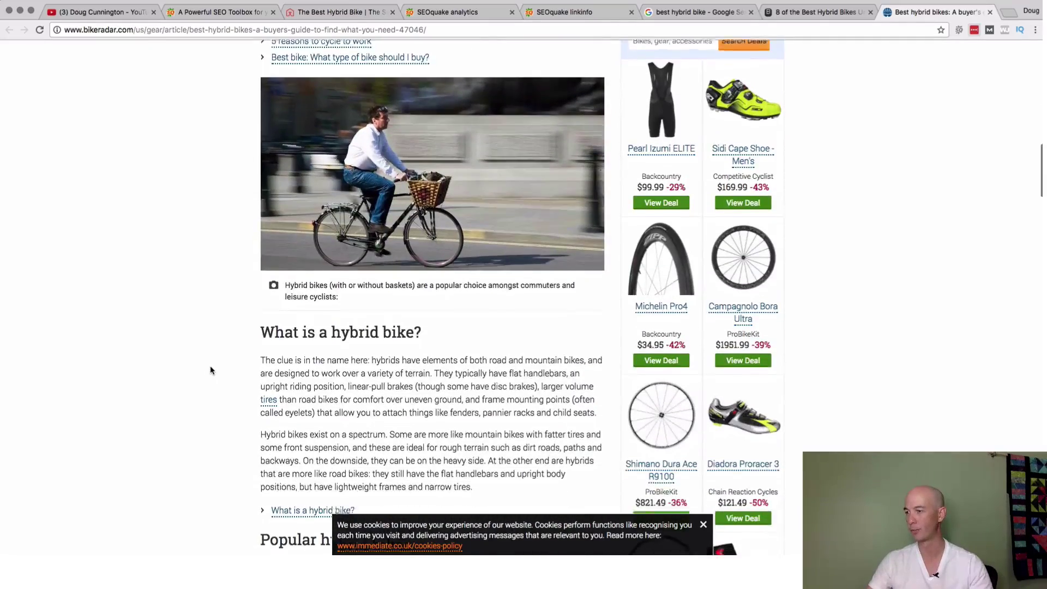
scroll(211, 370, down, 7)
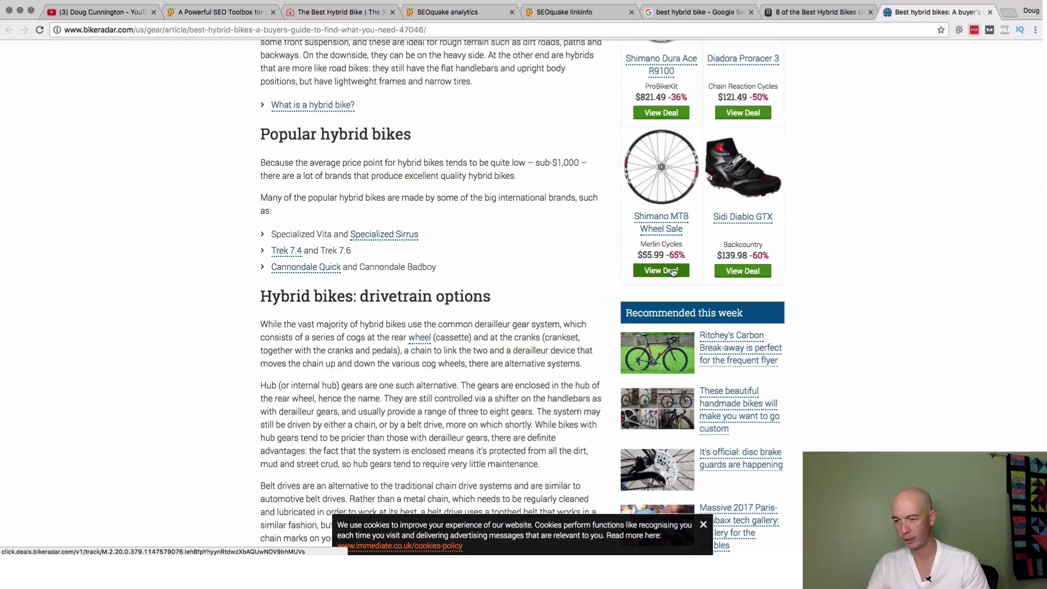
scroll(446, 259, up, 20)
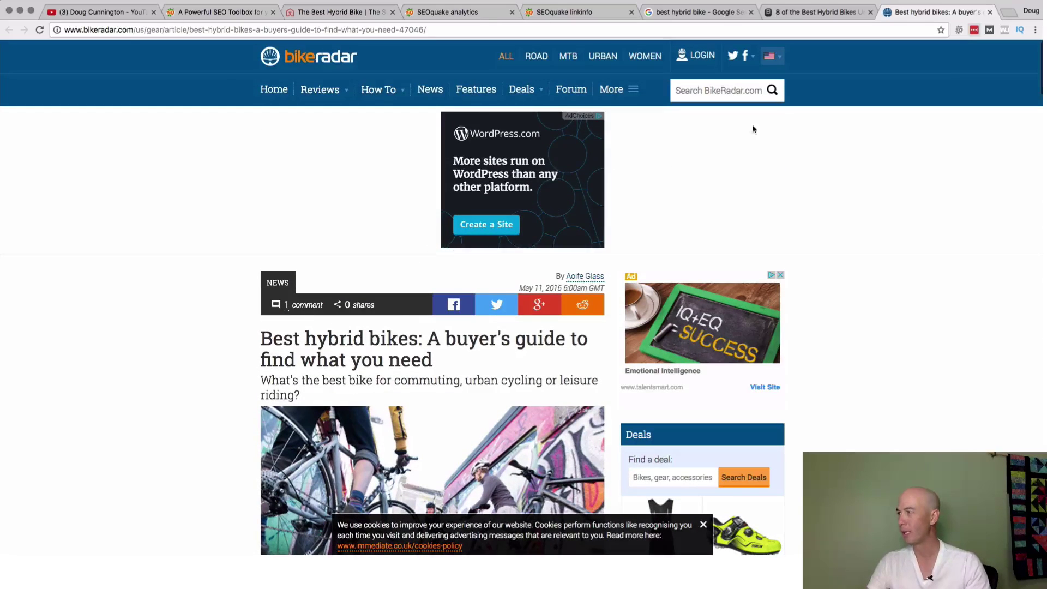
Step: Compare the three hybrid-bike URLs with all metrics fetched, e.g. SEMrush Rank 2508, 86379 and 4695
click(545, 13)
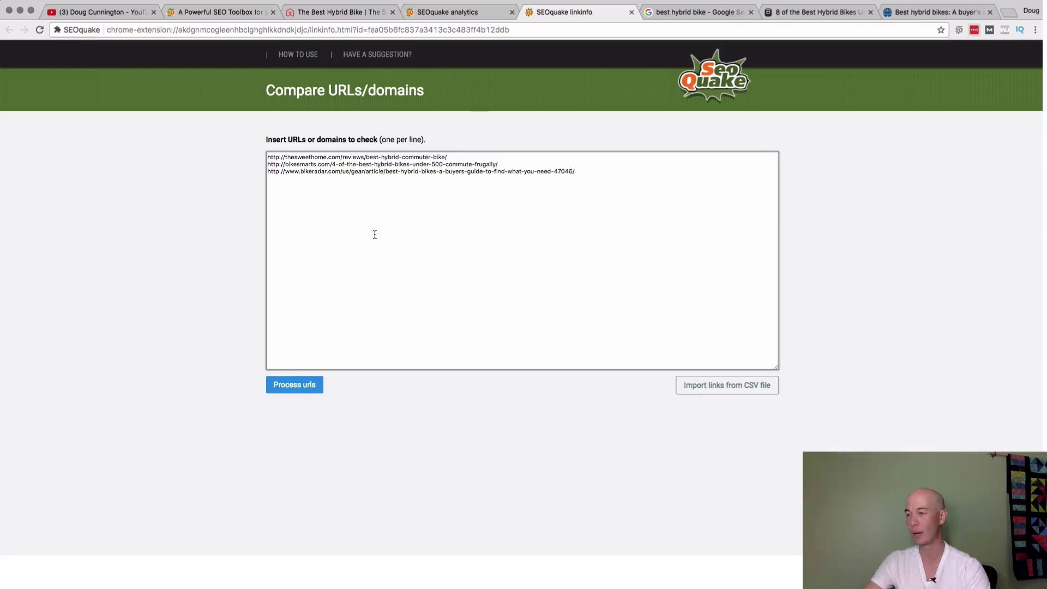
click(412, 406)
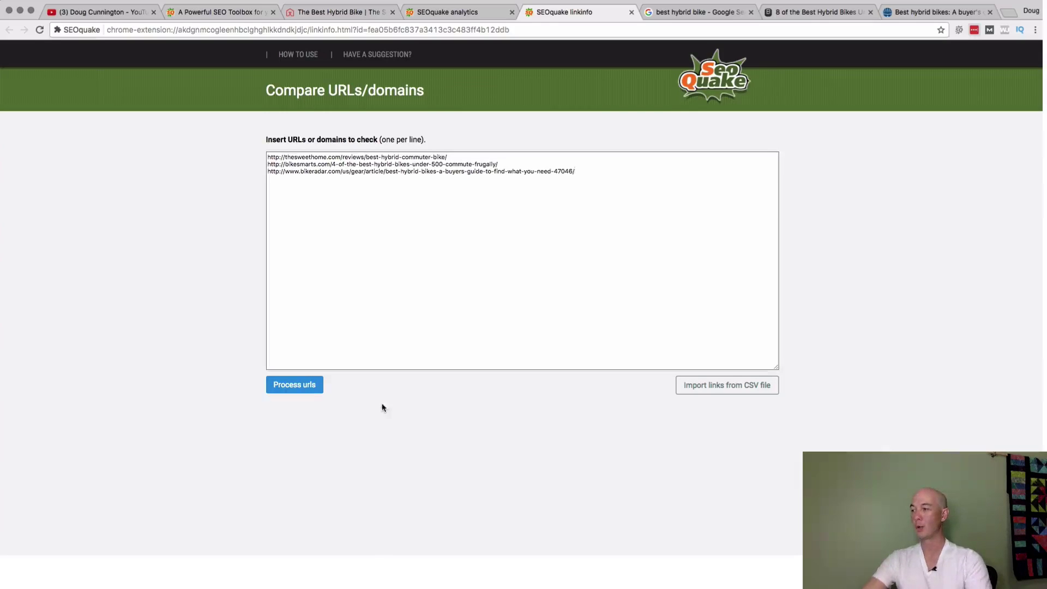
click(290, 386)
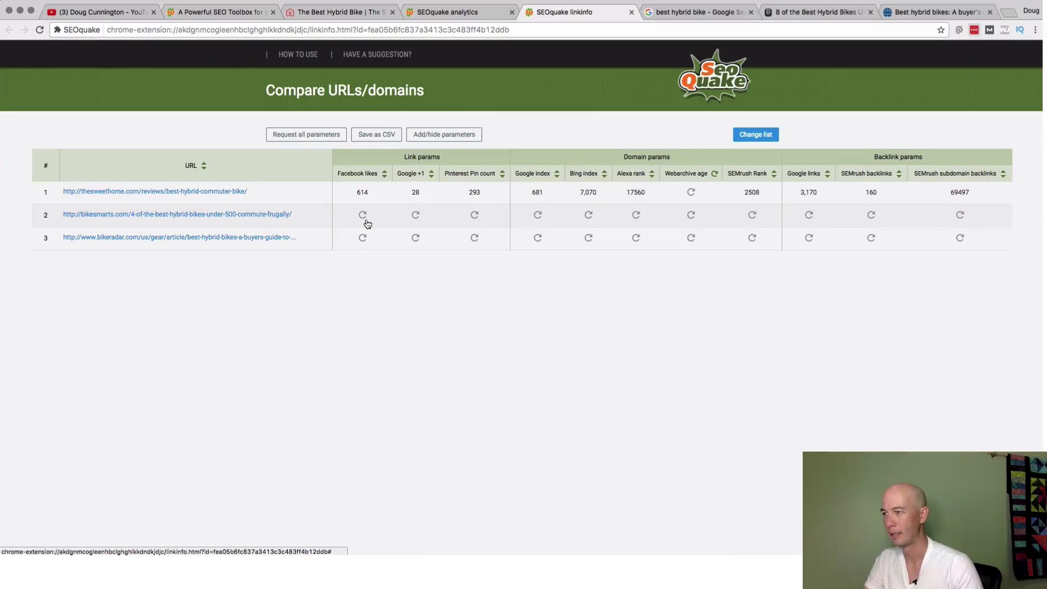
click(304, 138)
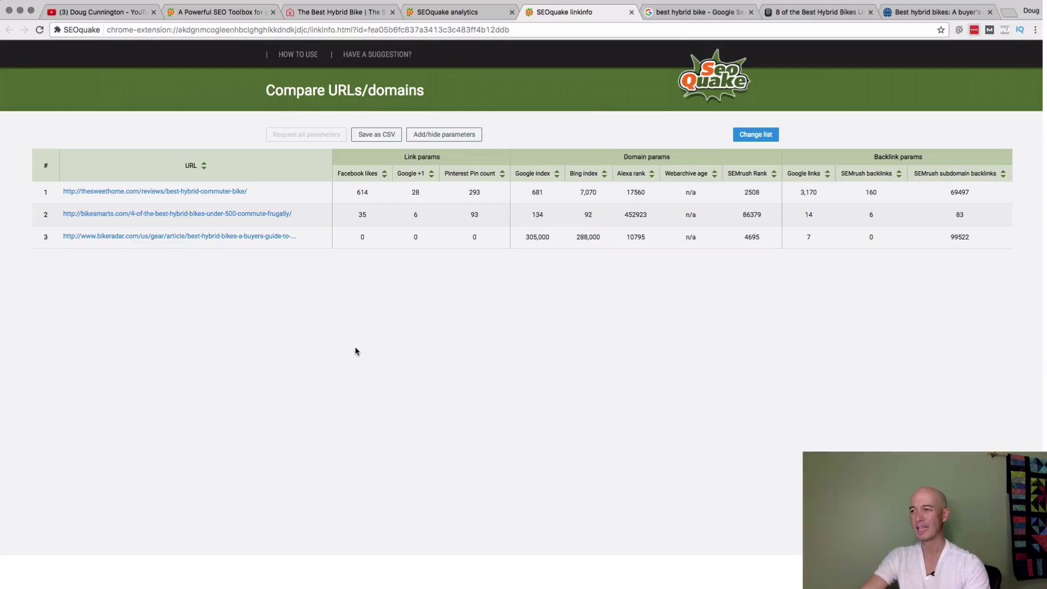
scroll(755, 229, right, 1)
scroll(755, 229, left, 1)
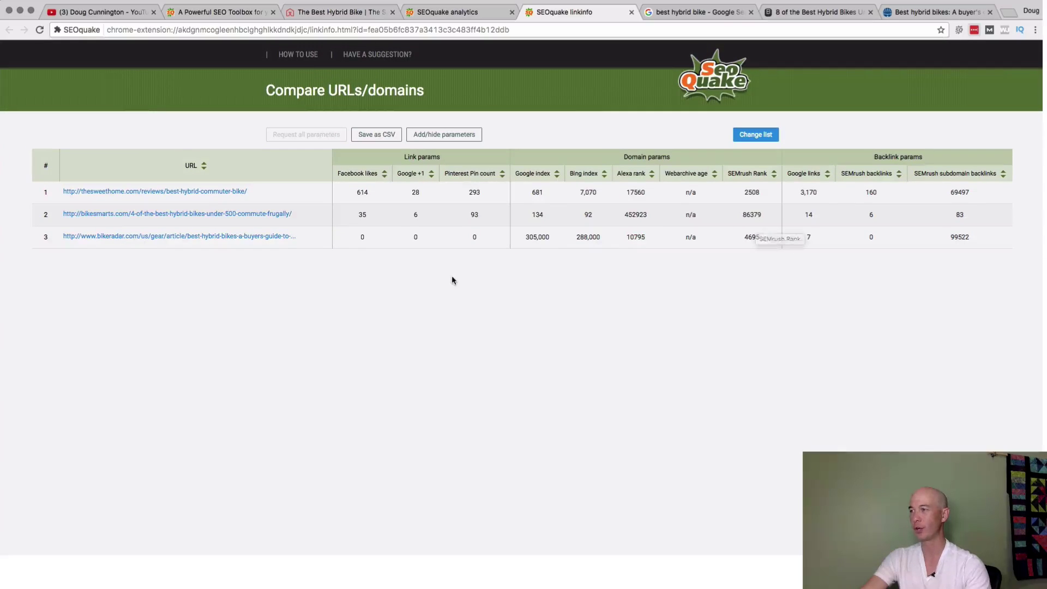
Step: Open SEOquake keyword density reports for the BikeSmarts and BikeRadar articles
click(800, 18)
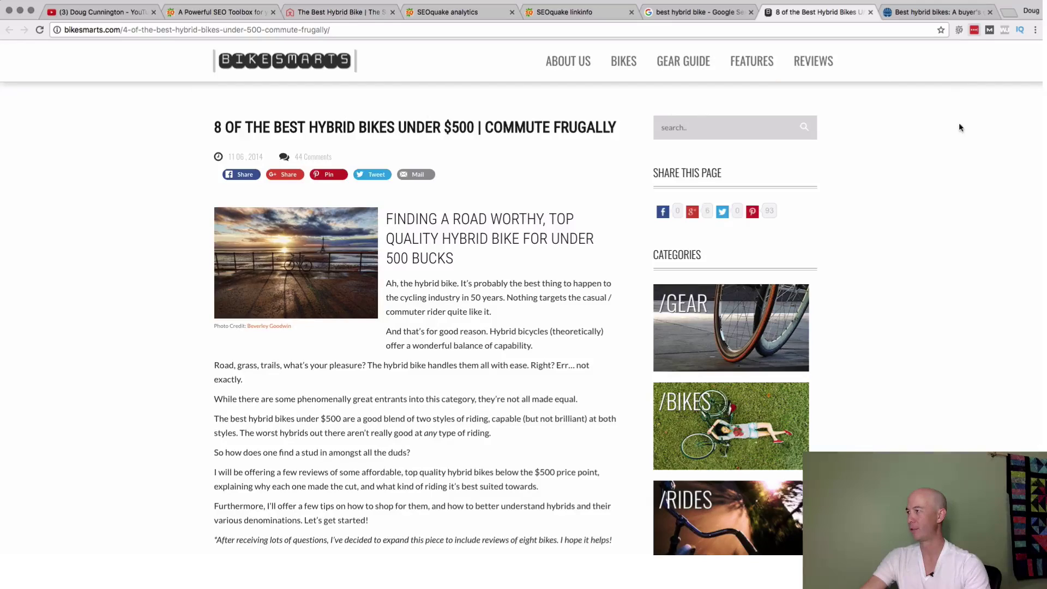
click(958, 33)
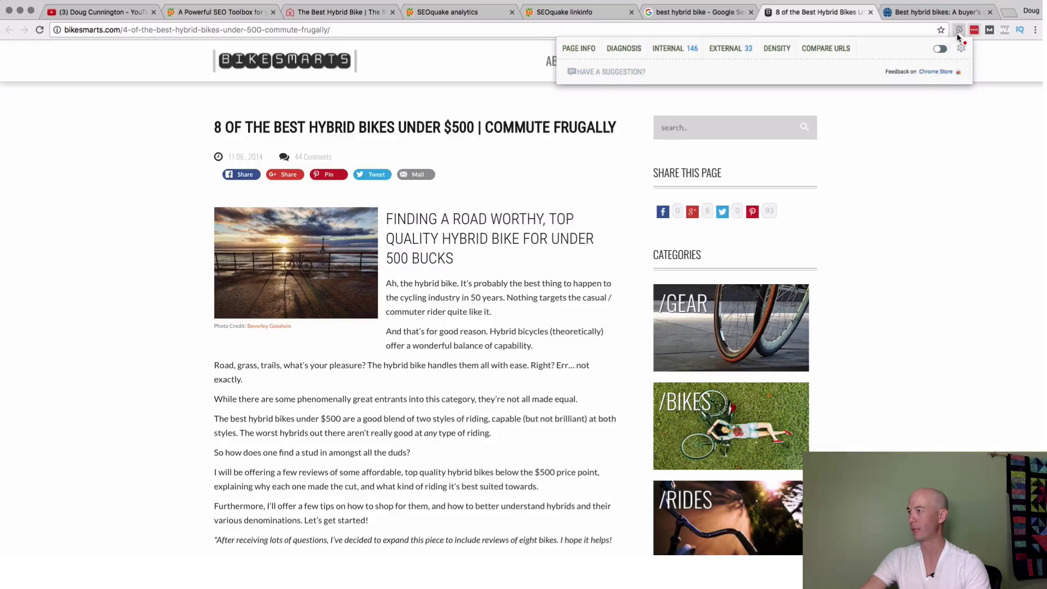
click(777, 57)
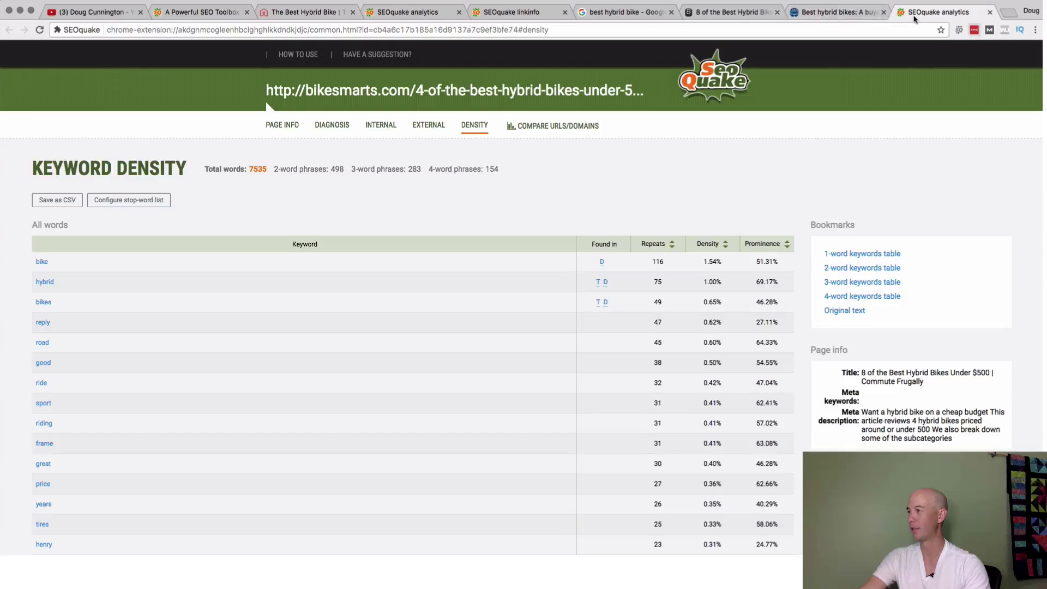
click(829, 20)
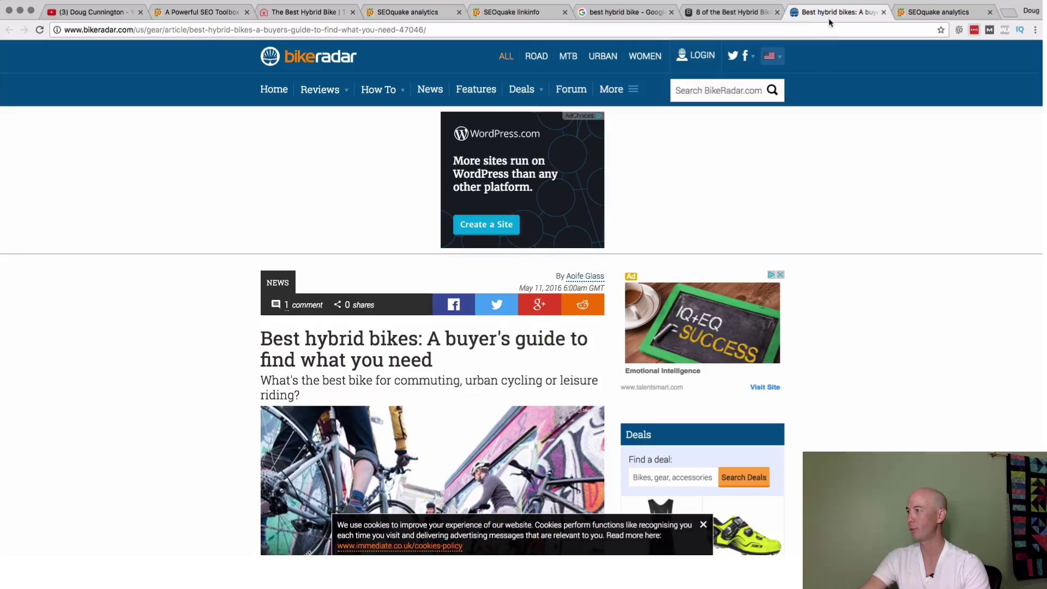
click(959, 29)
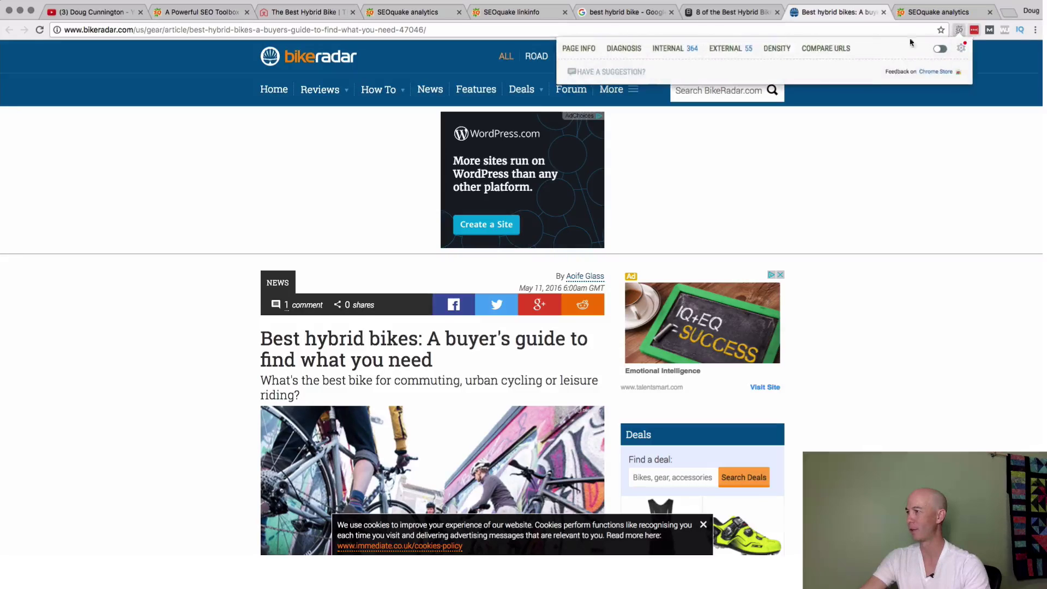
click(779, 51)
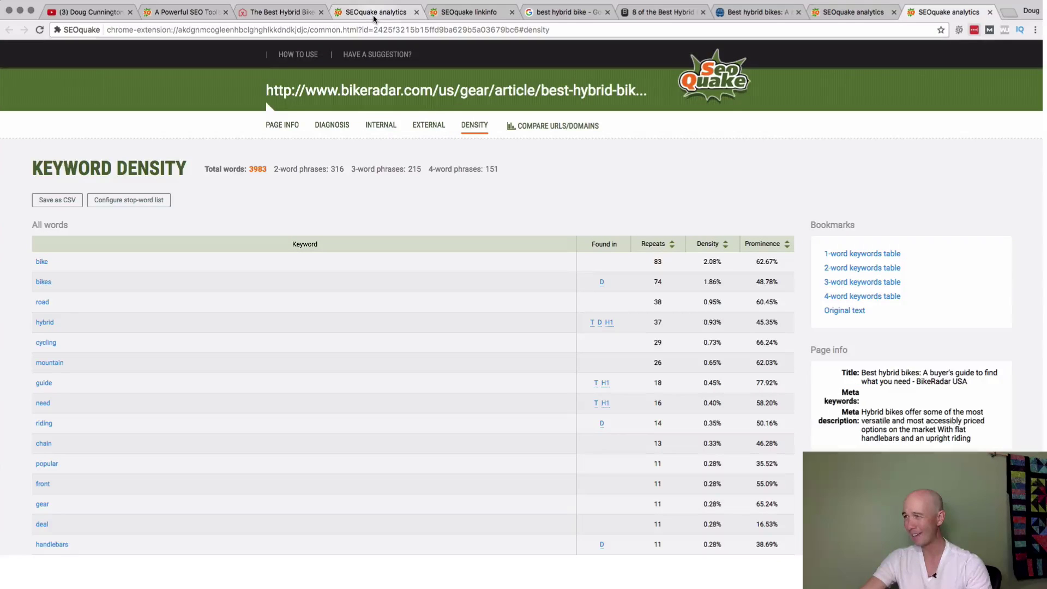
drag(374, 19, 816, 21)
click(818, 18)
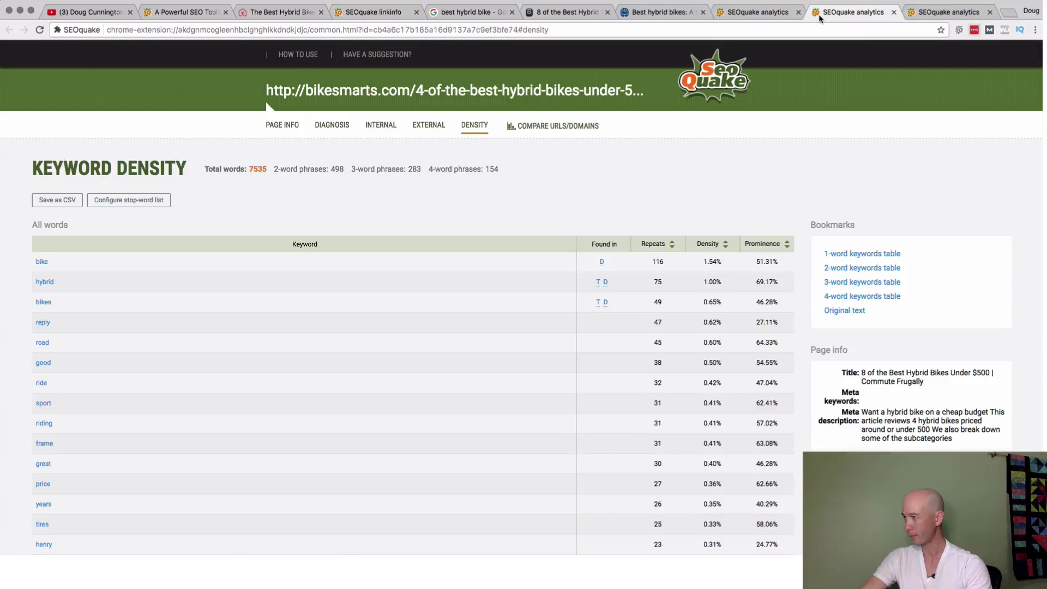
Step: Filter BikeSmarts' 3-word phrases to those containing 'best hybrid bike', then check BikeRadar's 3-word phrases
click(846, 283)
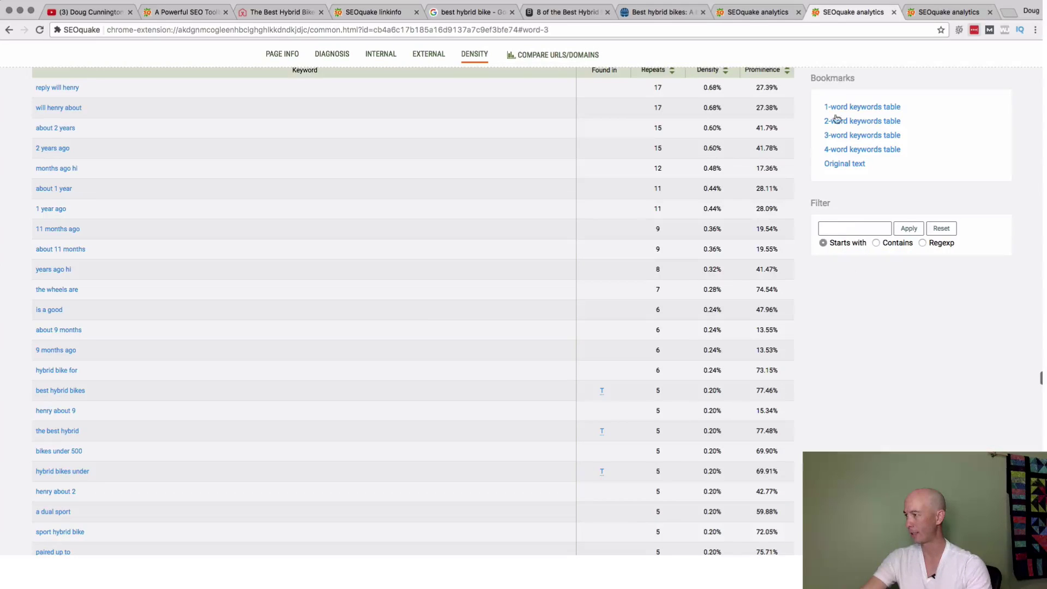
click(749, 16)
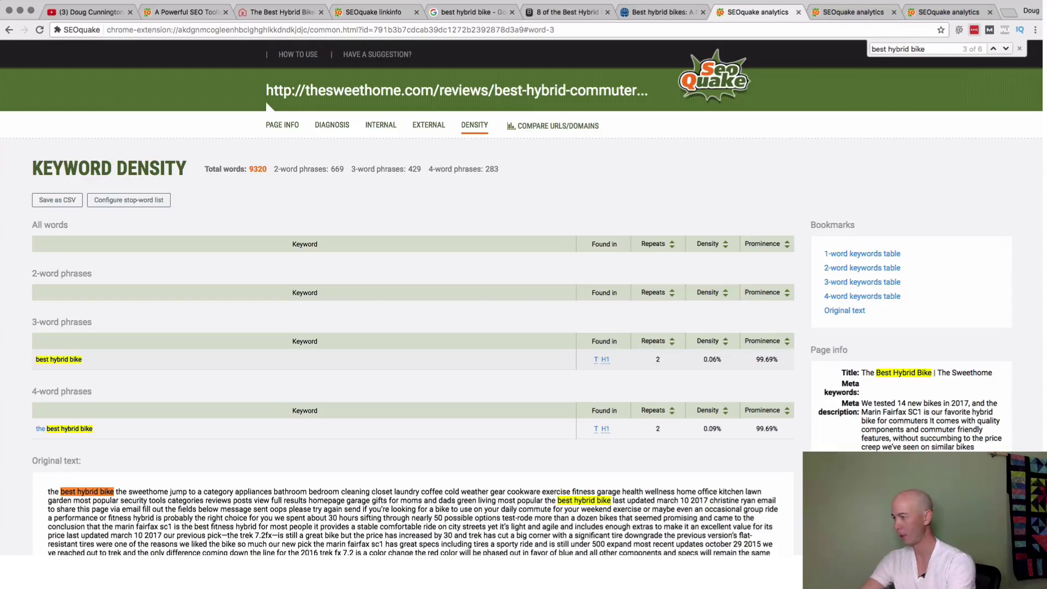
click(851, 12)
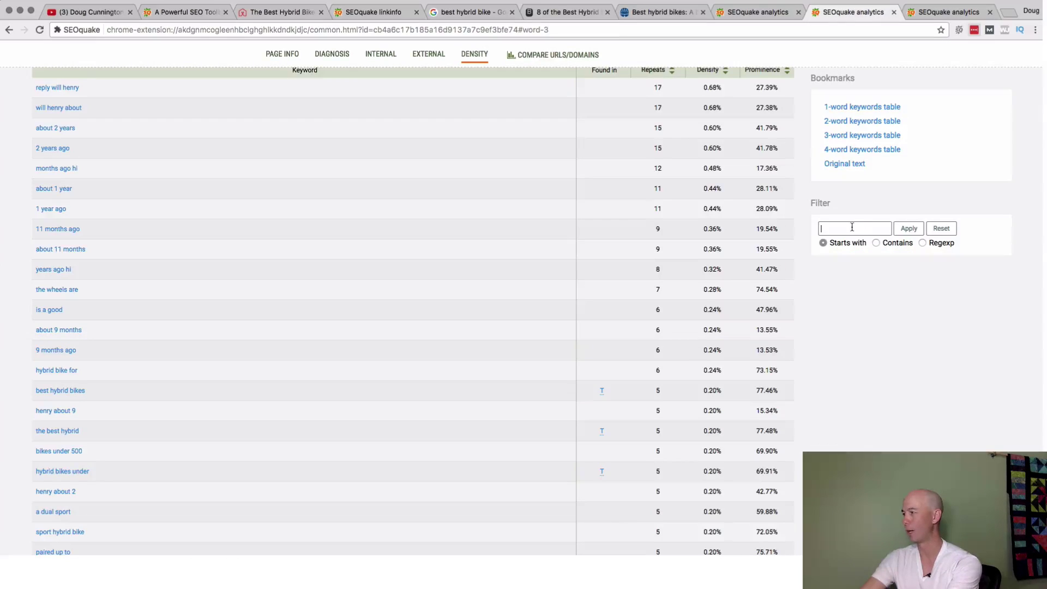
text(best hybrid bike)
click(897, 243)
click(909, 228)
click(924, 14)
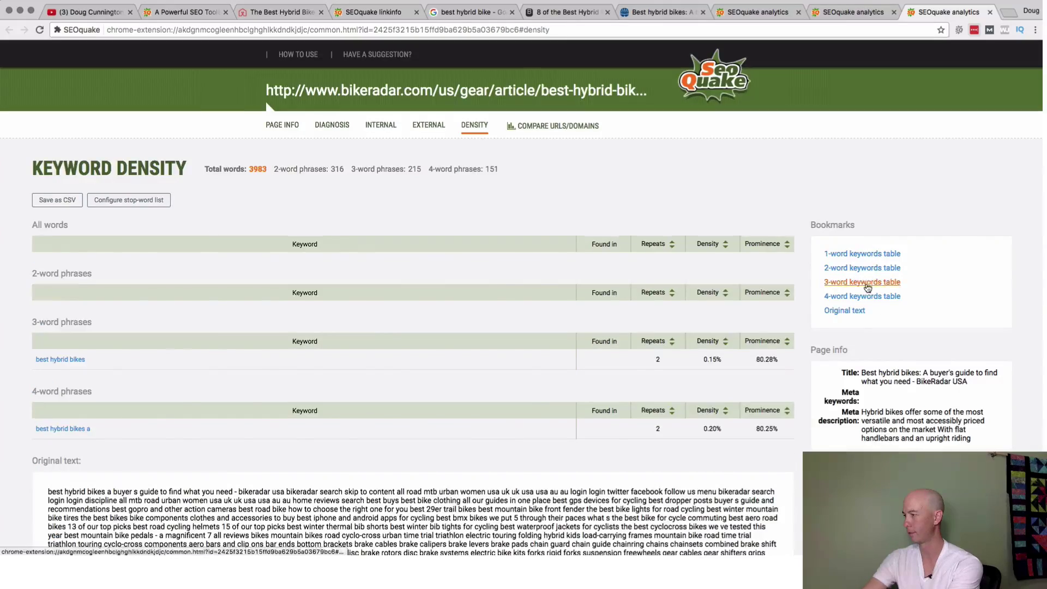
click(871, 282)
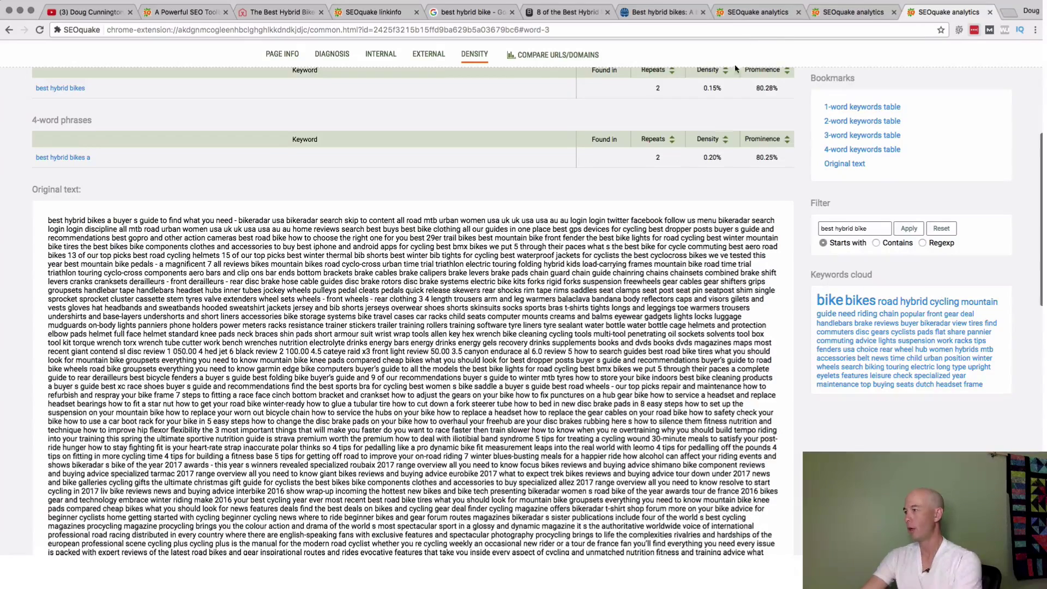
click(866, 21)
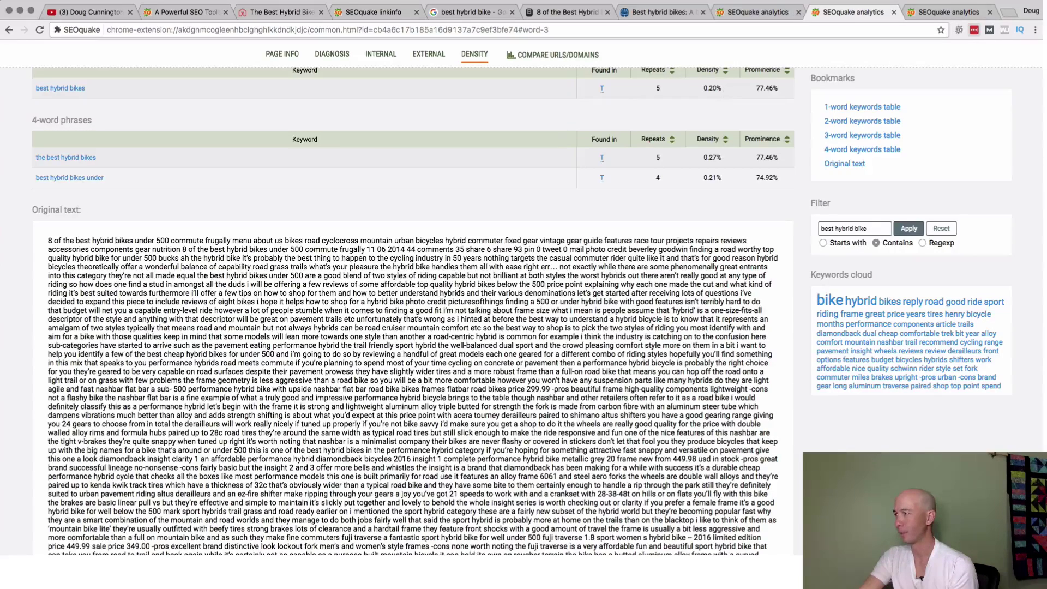
click(737, 4)
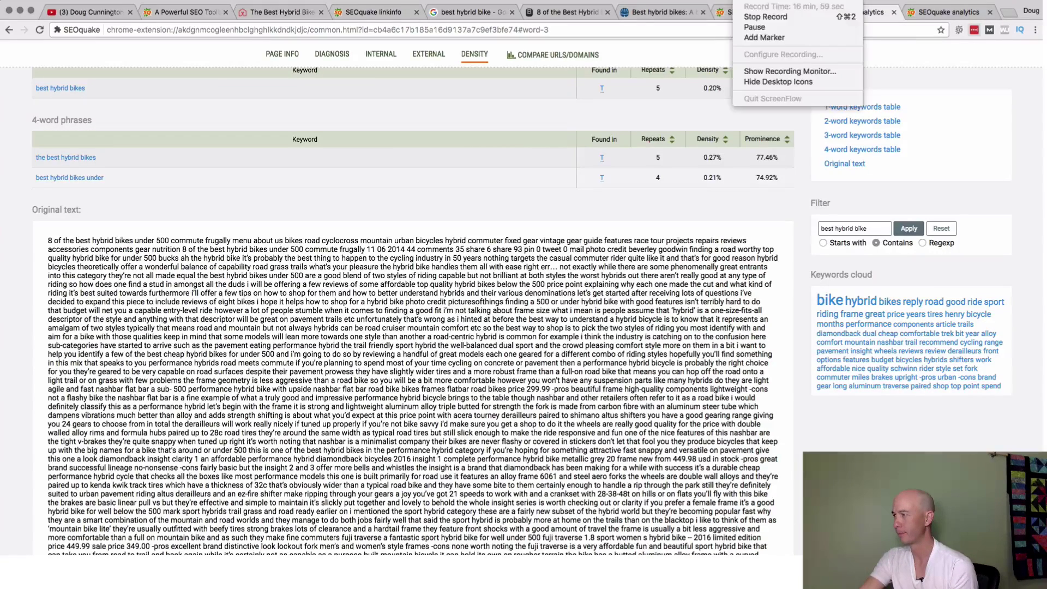
click(741, 31)
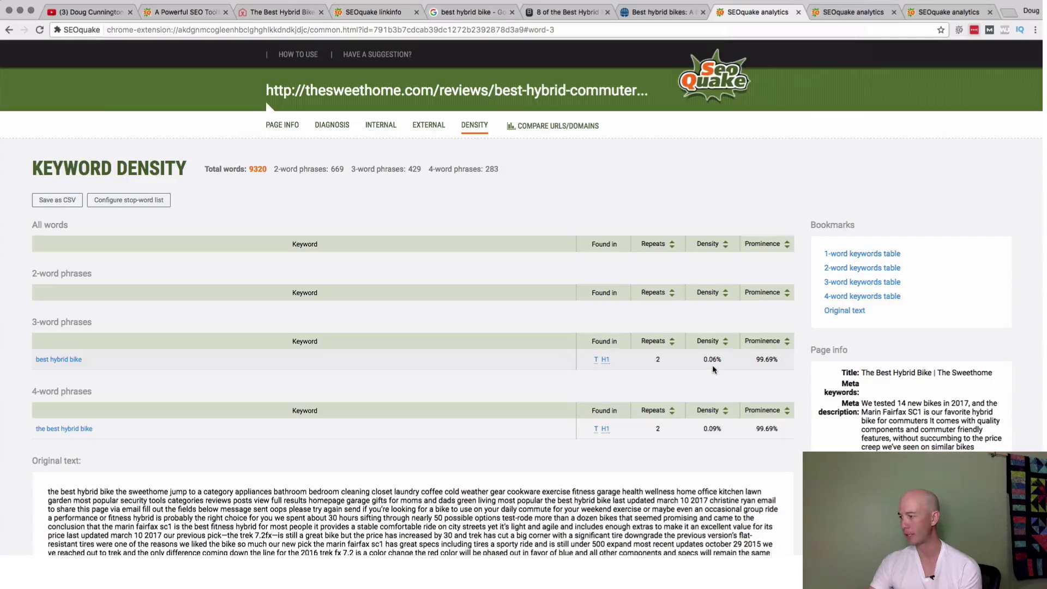
click(848, 12)
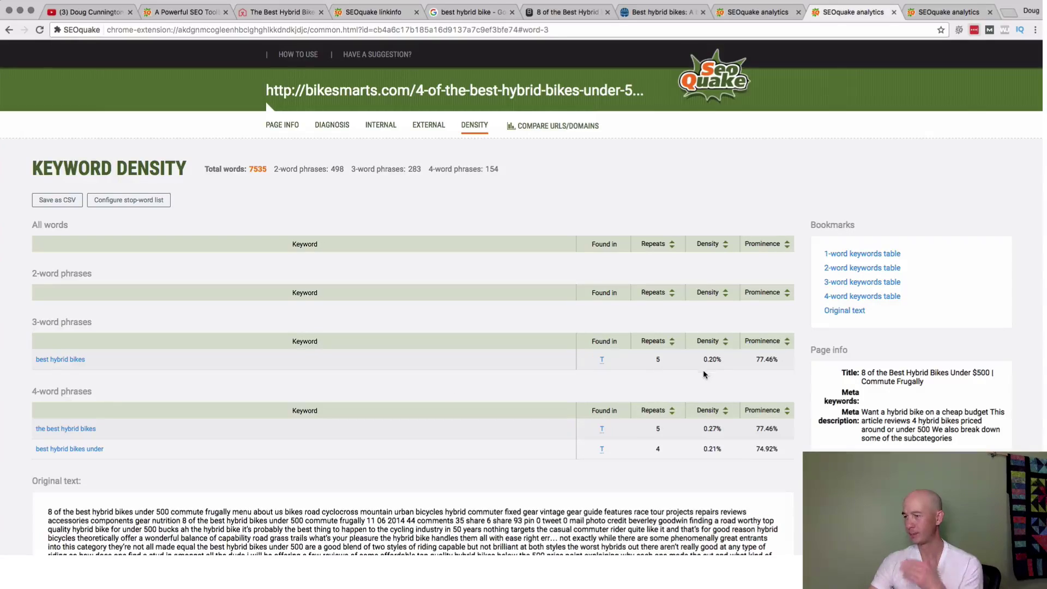
click(938, 14)
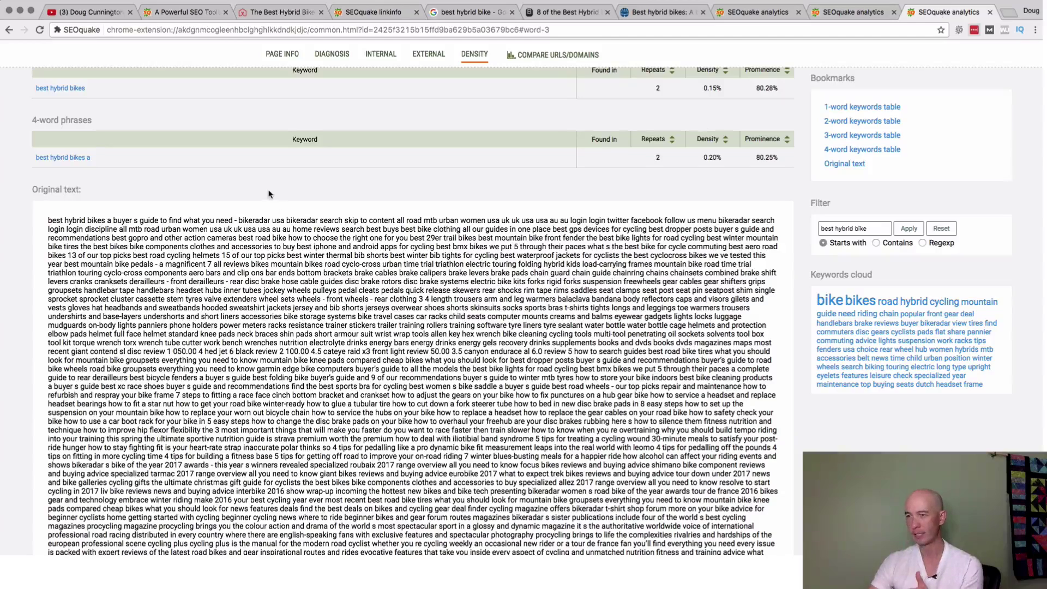
scroll(268, 194, up, 5)
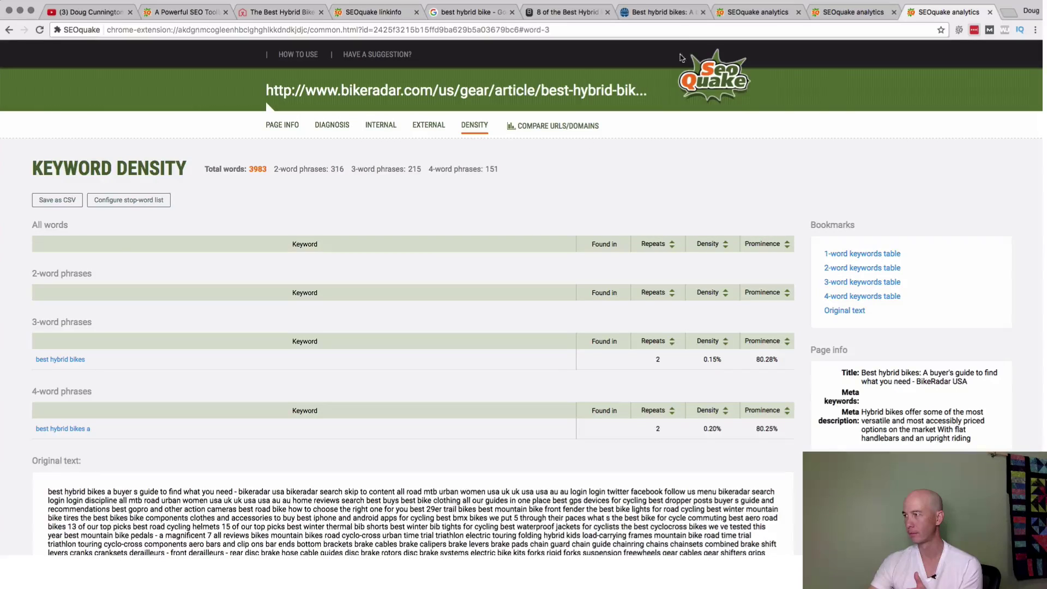
click(743, 5)
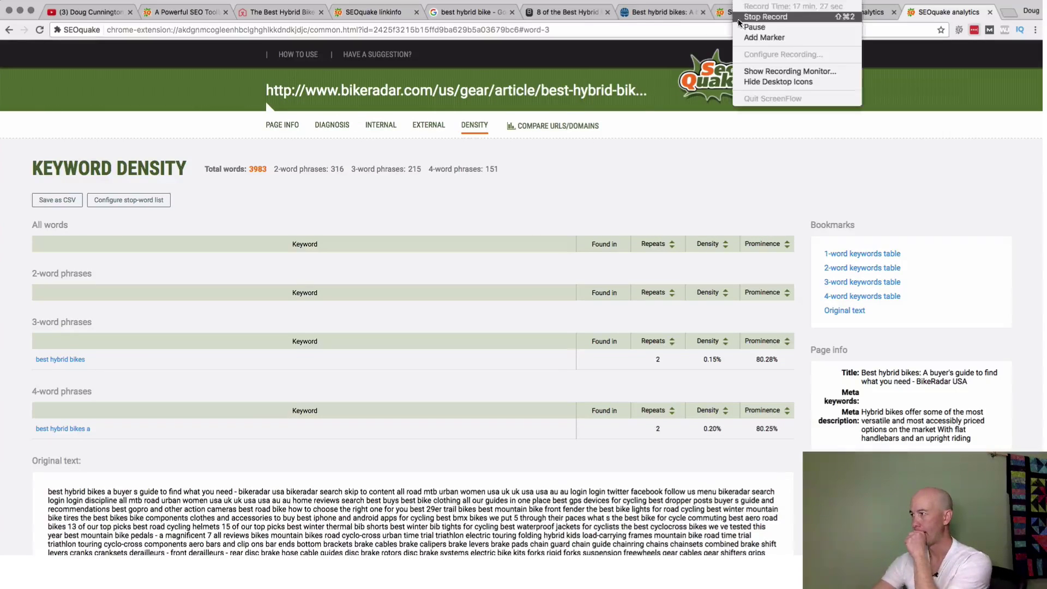
click(754, 27)
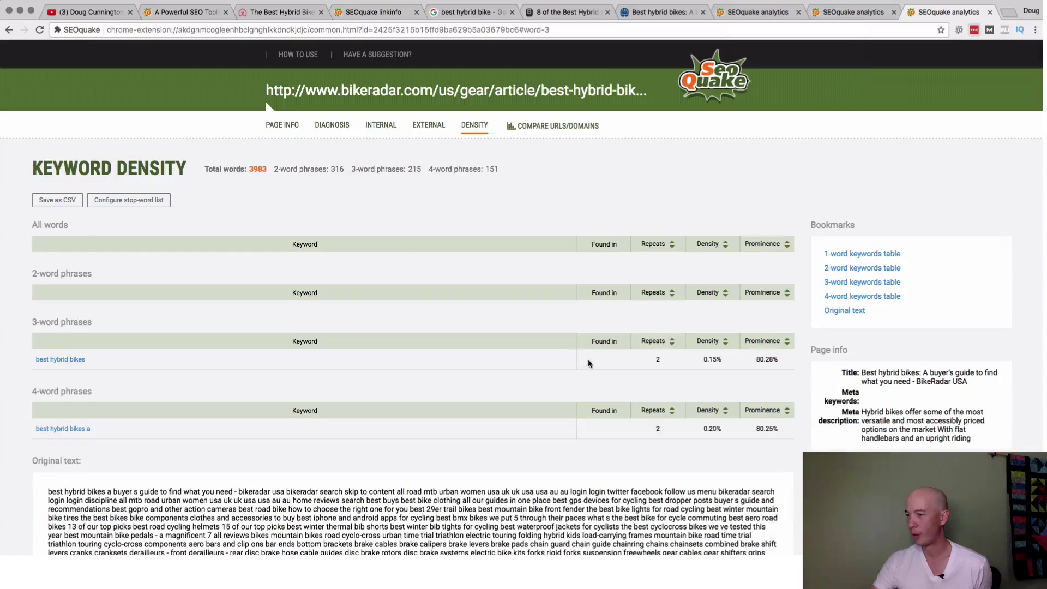
double_click(869, 374)
drag(868, 374, 919, 374)
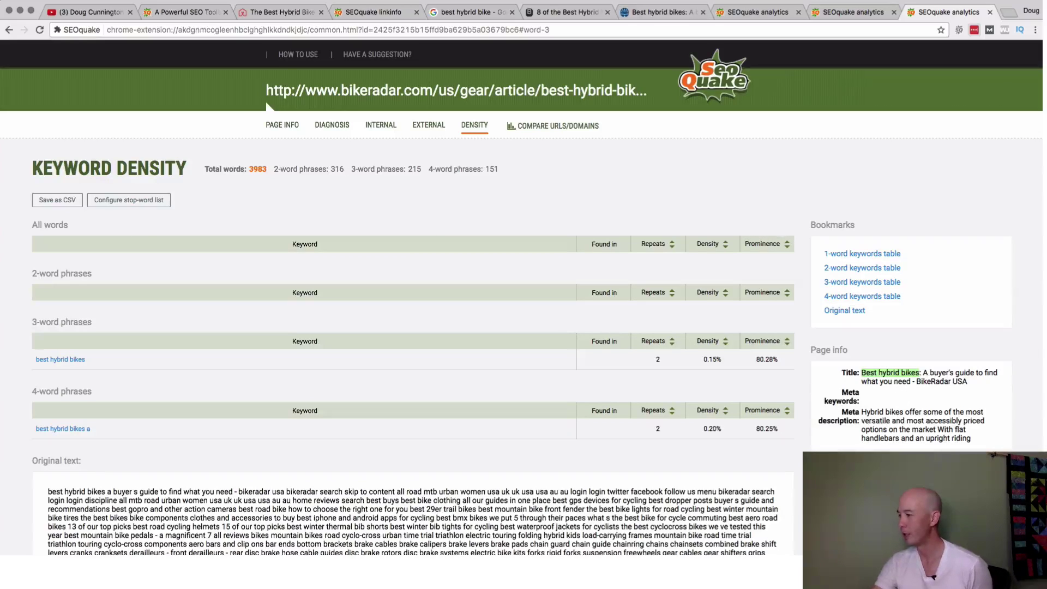
click(878, 581)
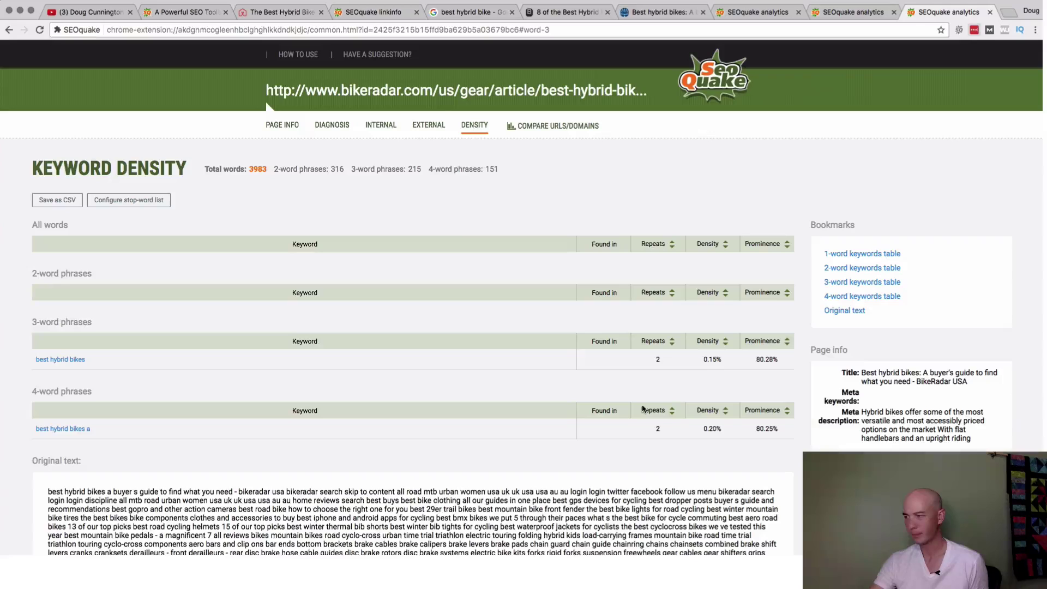
drag(913, 375, 865, 375)
click(910, 375)
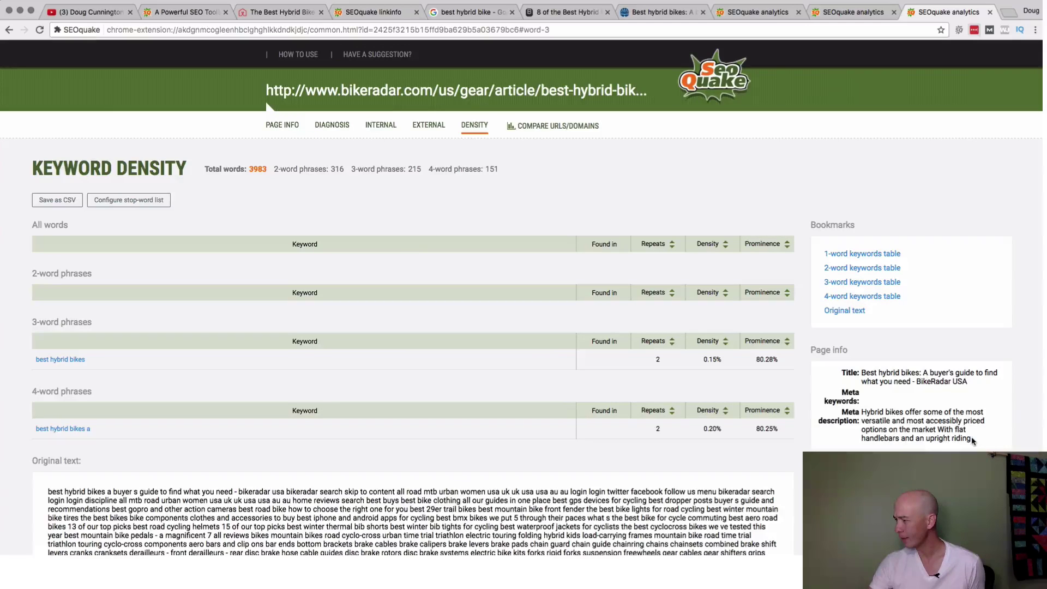
drag(972, 439, 860, 415)
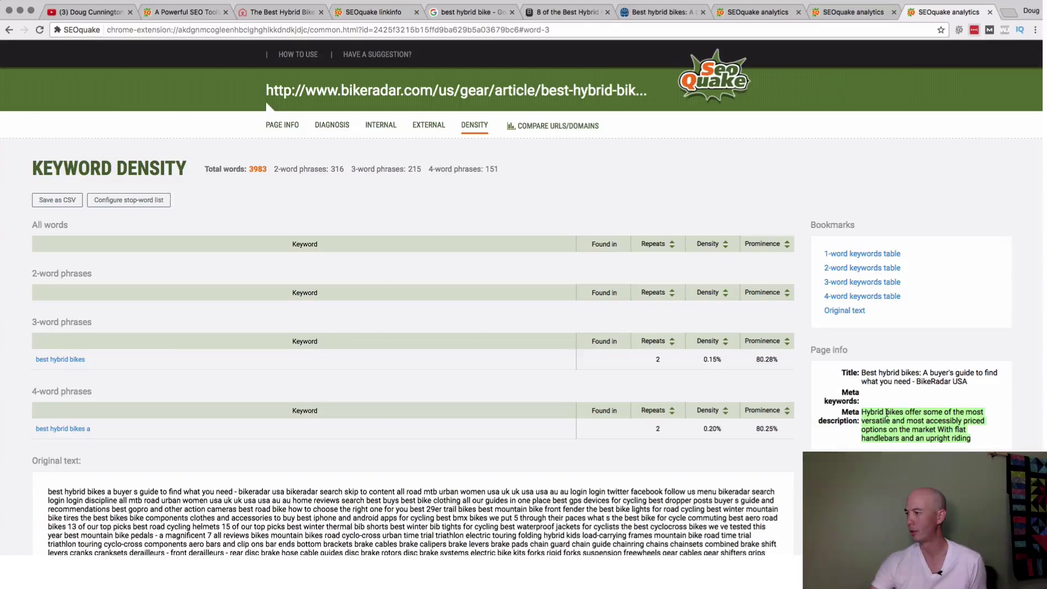
click(876, 395)
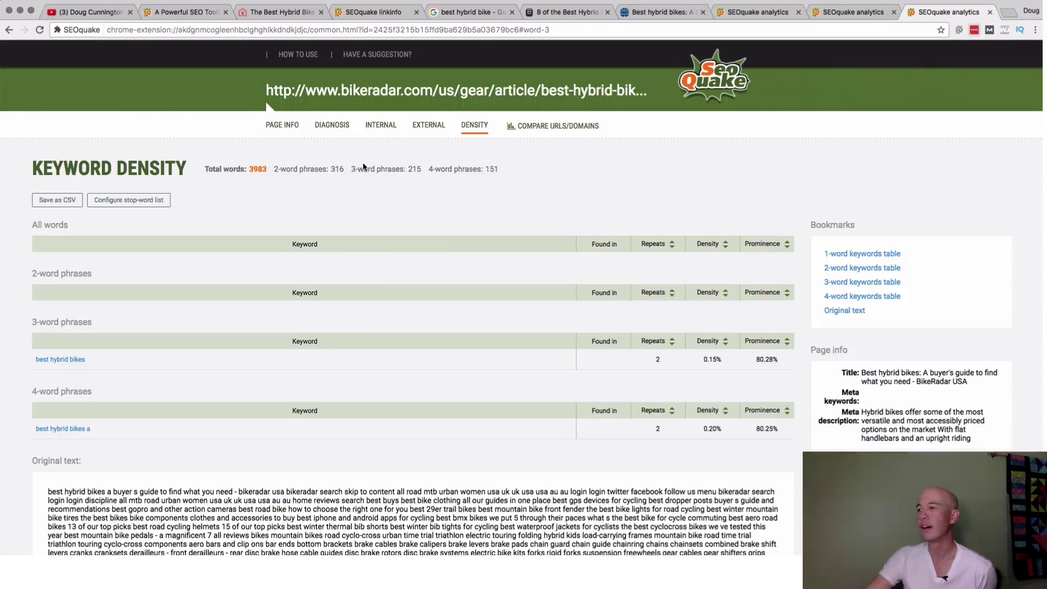
Step: Go from the Sweethome density report to BikeSmarts' 7535-word report with 'the best hybrid bikes' repeated 5 times
click(763, 17)
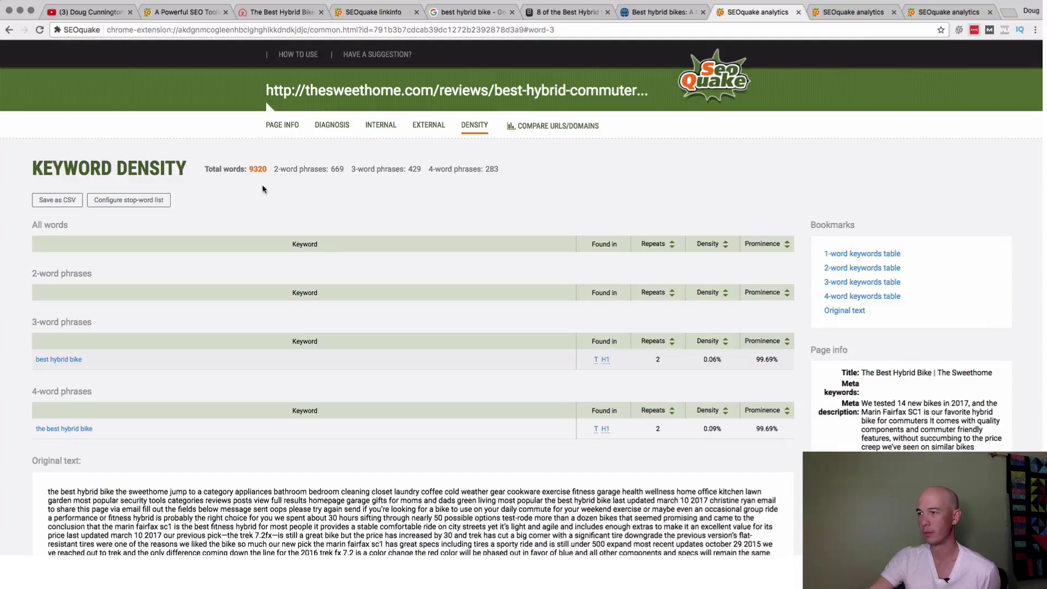
click(875, 12)
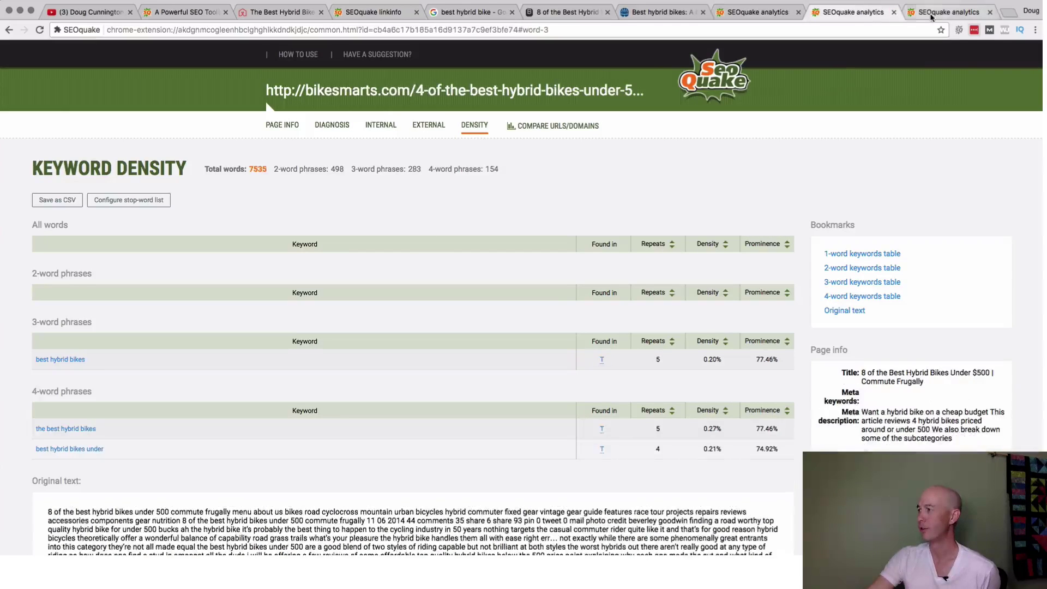